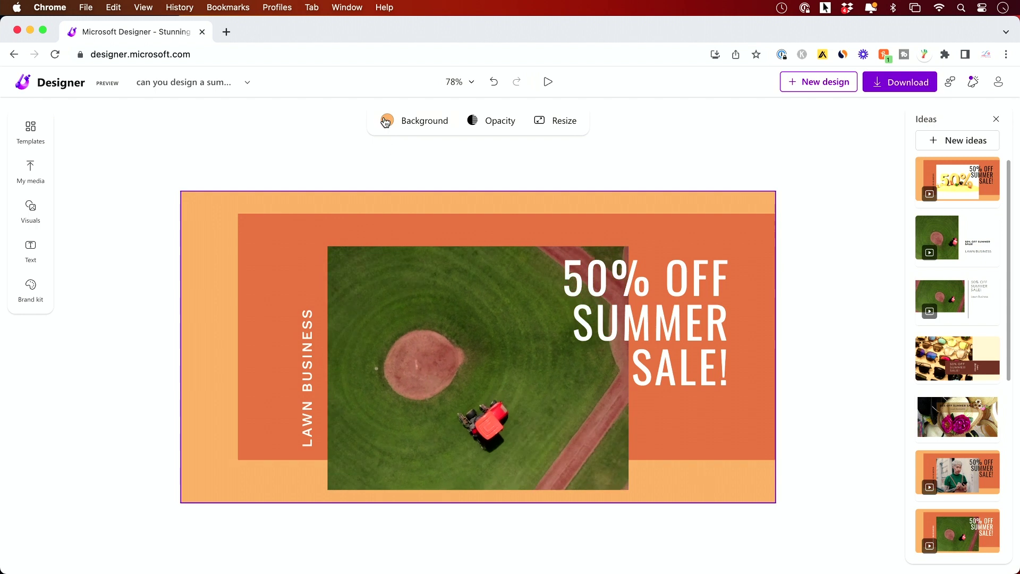
left_click(175, 182)
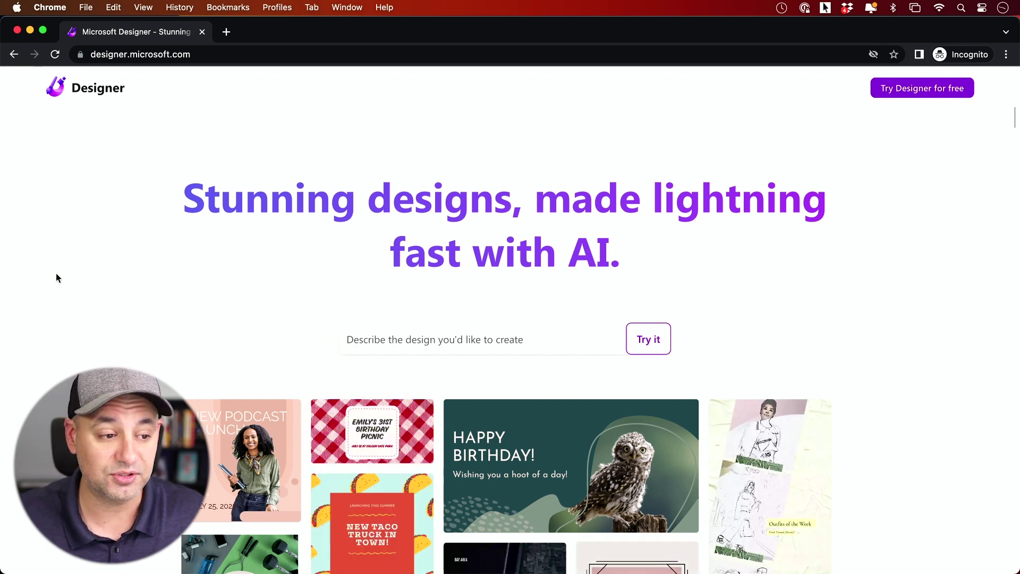
scroll(57, 274, "down", 2)
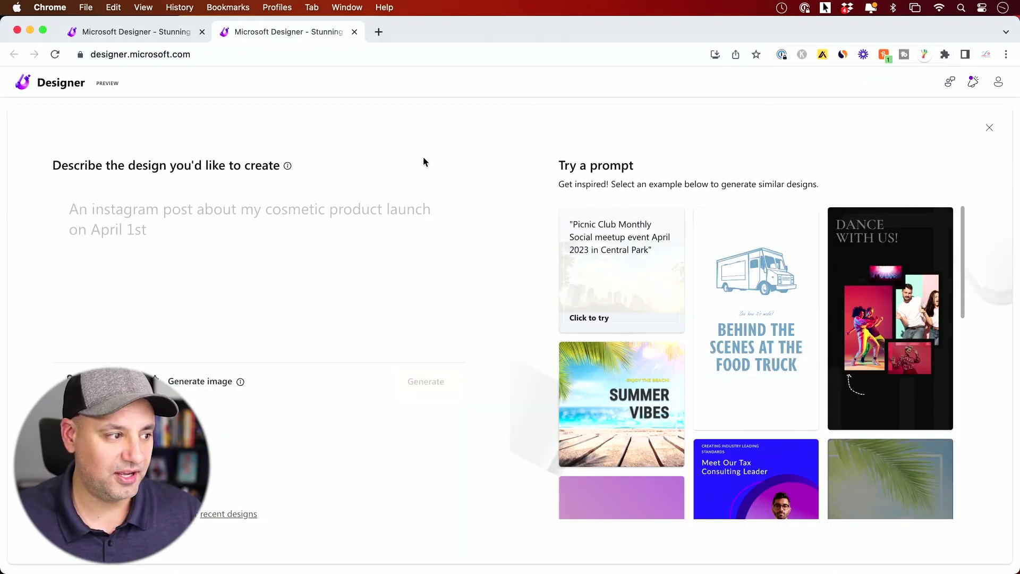
Generate designs from the description "create a banner for my website. I make ai tutorials"
left_click(143, 223)
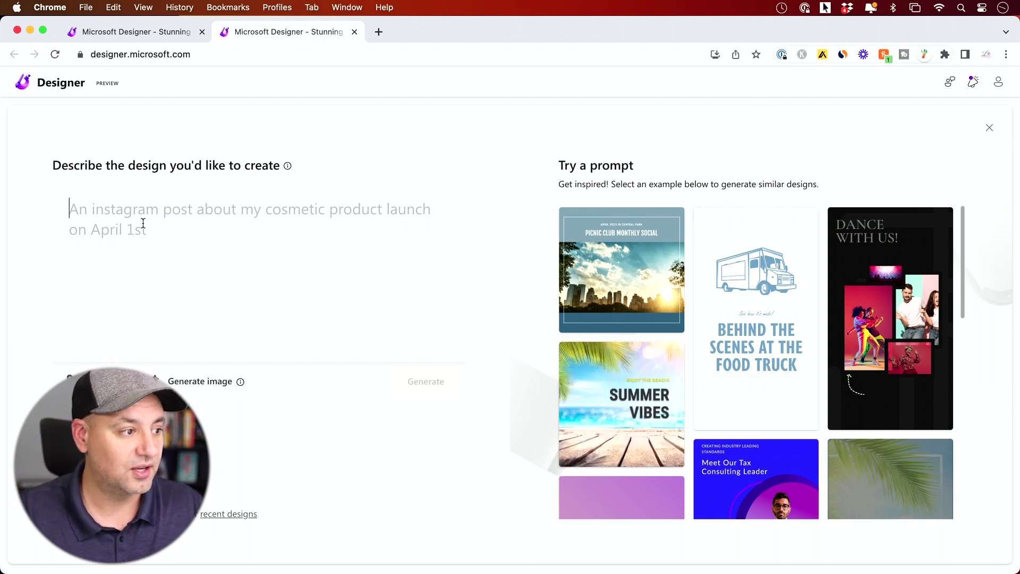
type("create a banner for my website. I make ai tutorials")
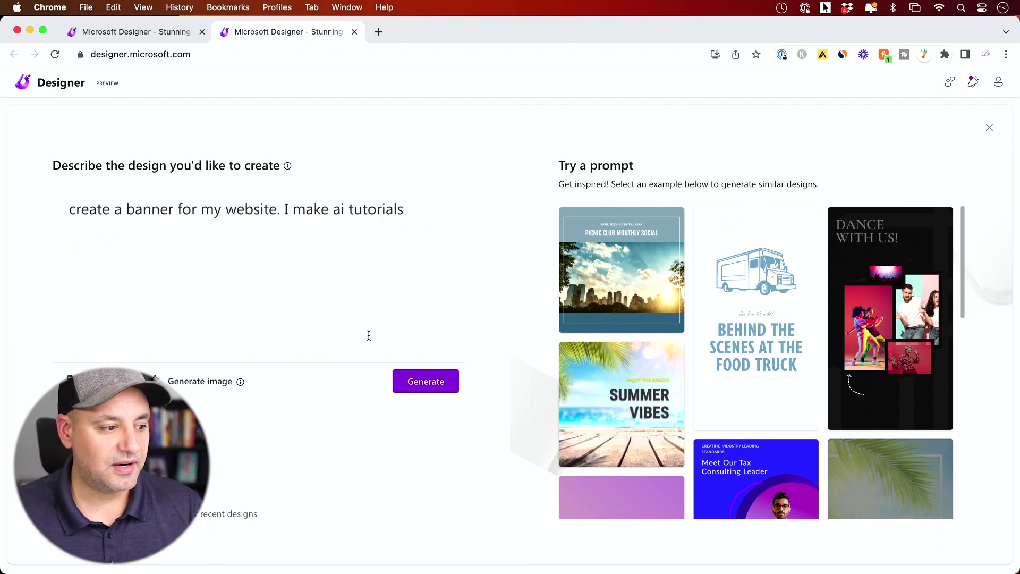
left_click(416, 383)
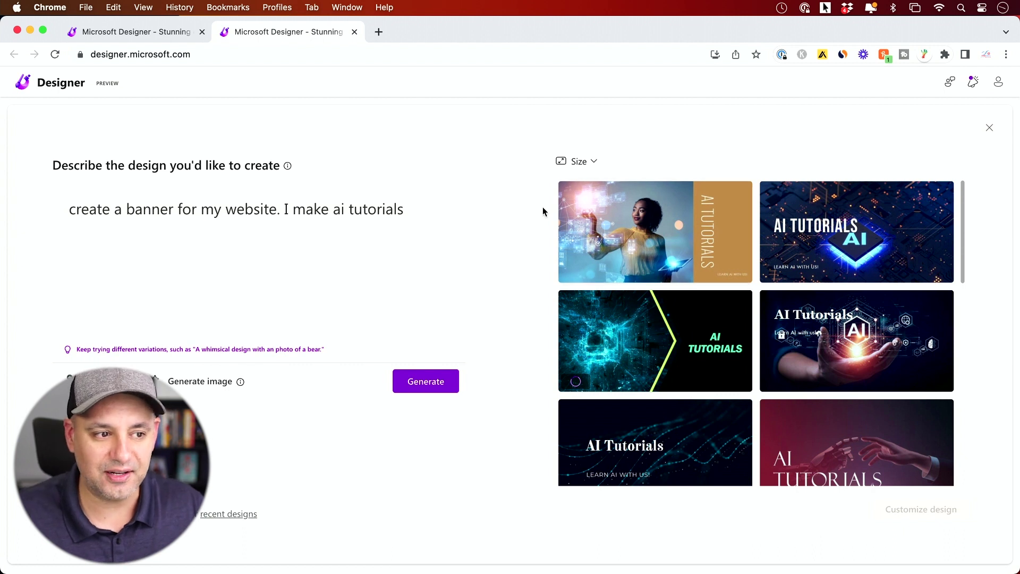
Set the size of the generated designs to Landscape, 1200x628px
mouse_move(726, 304)
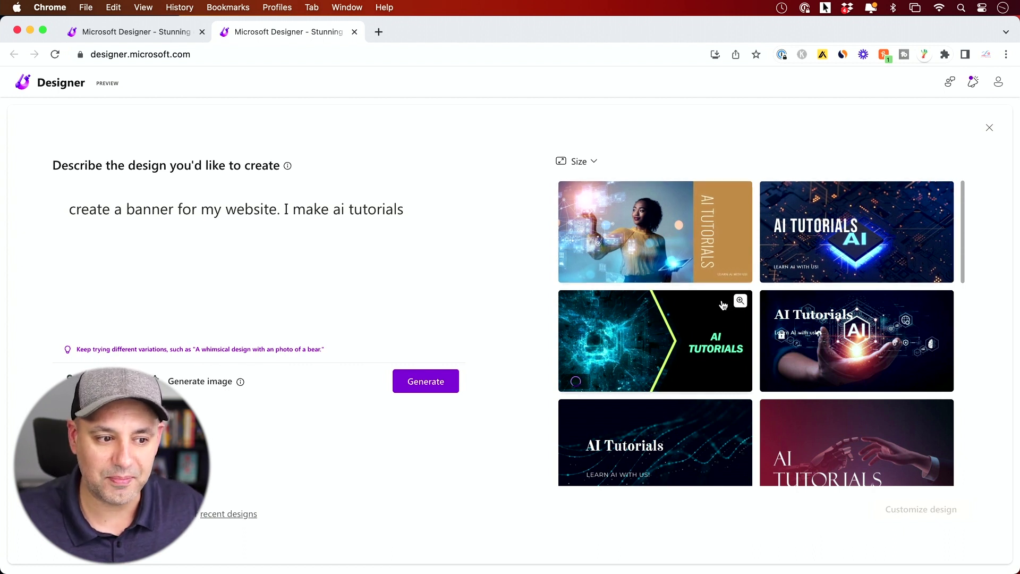
left_click(584, 163)
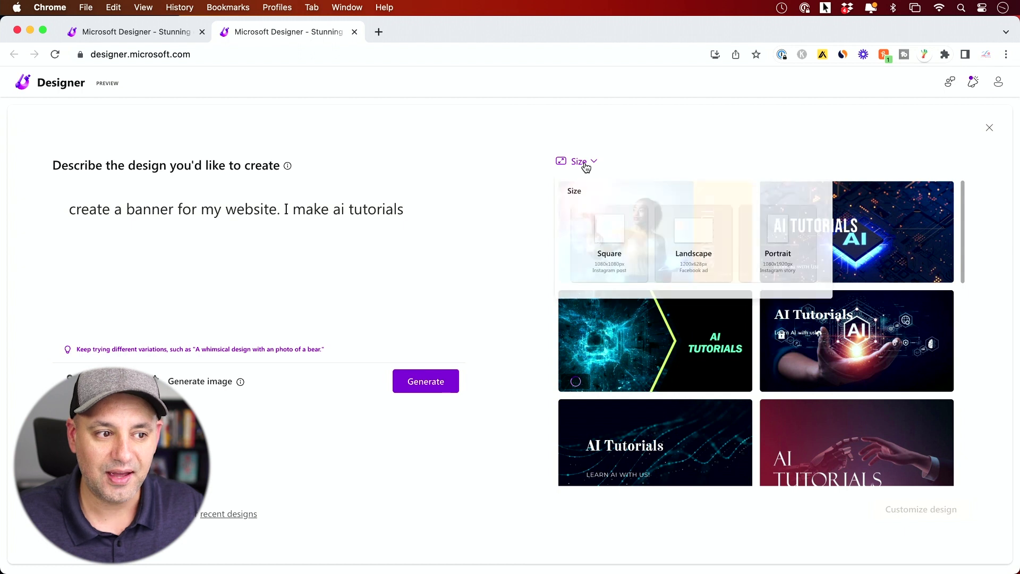
left_click(697, 245)
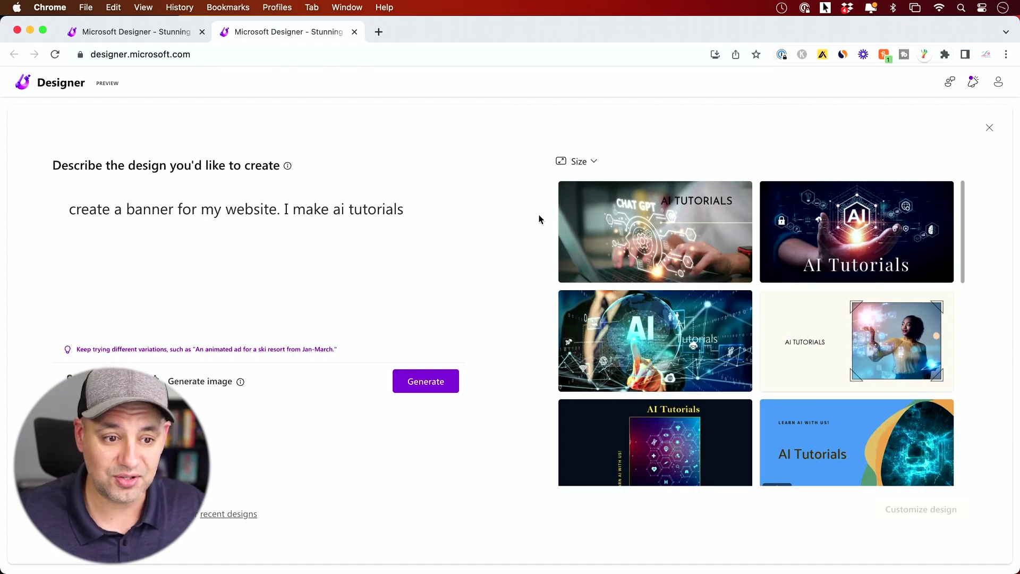
mouse_move(835, 239)
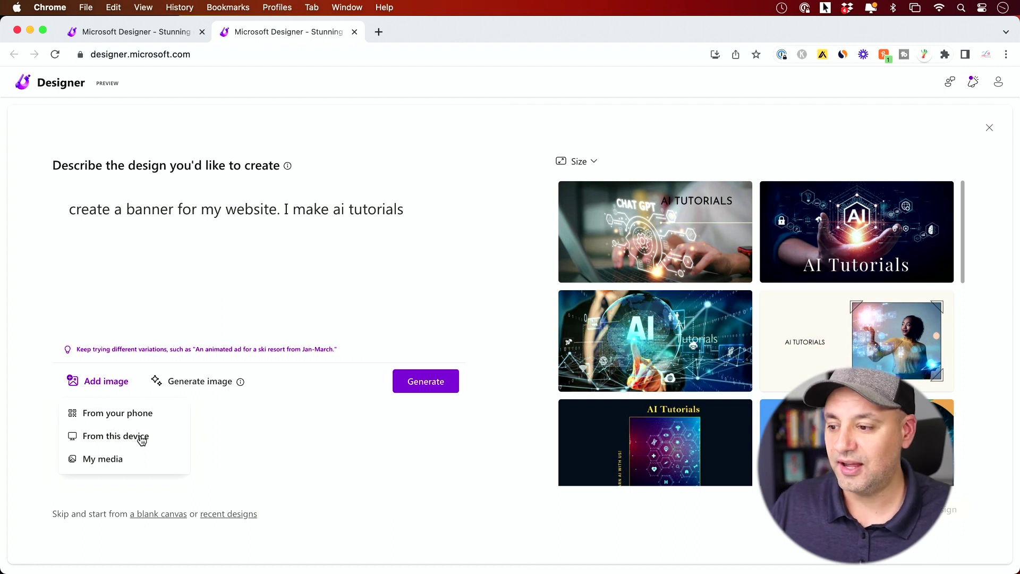
Generate images of "a man writing code" and add the middle result, the bearded man in profile, to the banner description
left_click(269, 429)
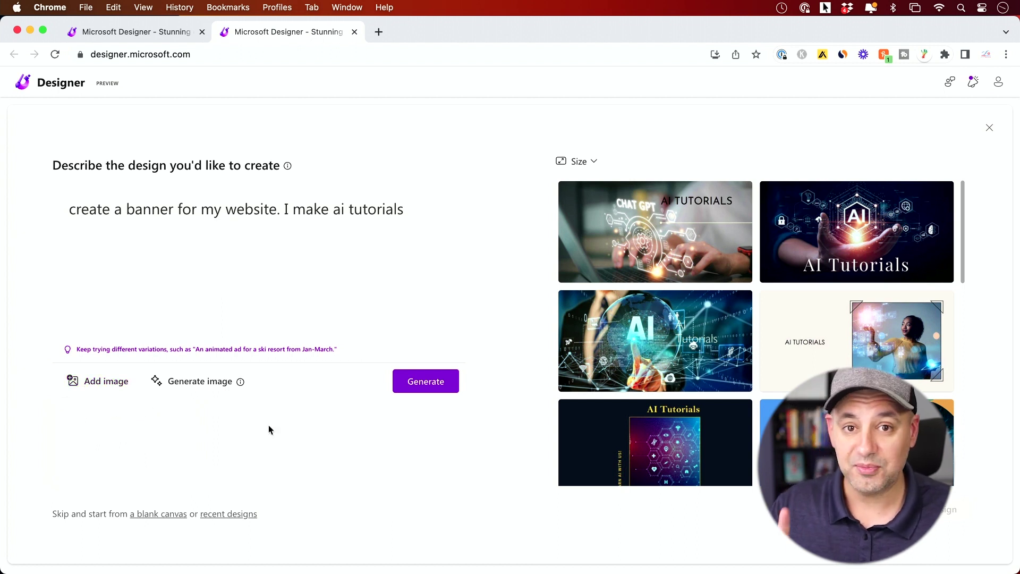
left_click(184, 383)
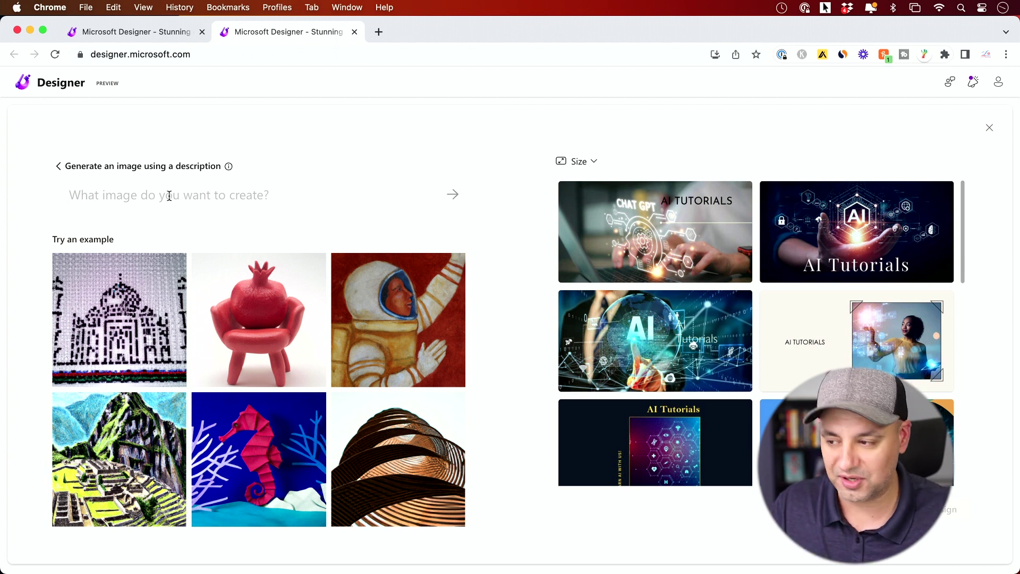
type("a man writing code")
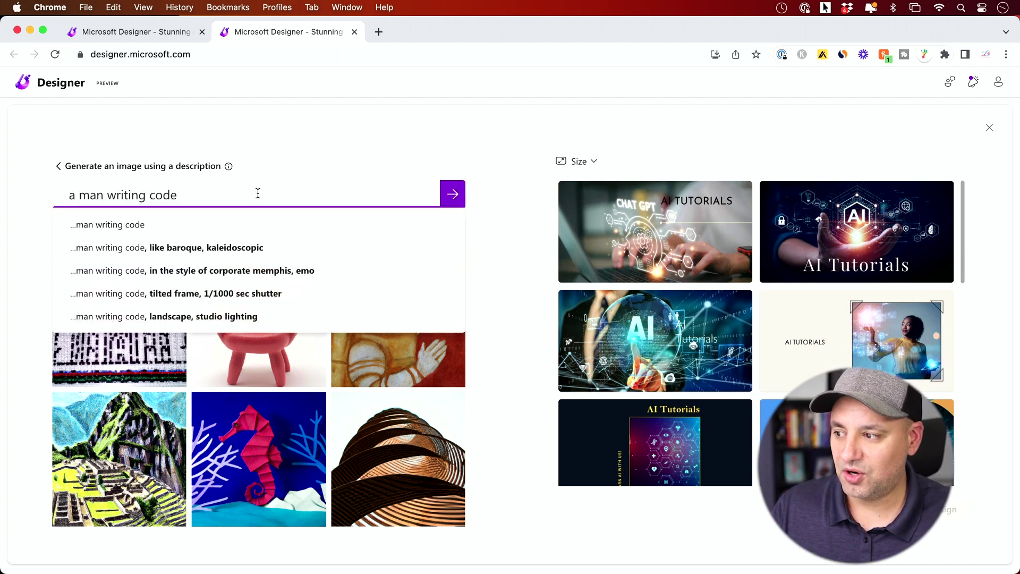
left_click(452, 195)
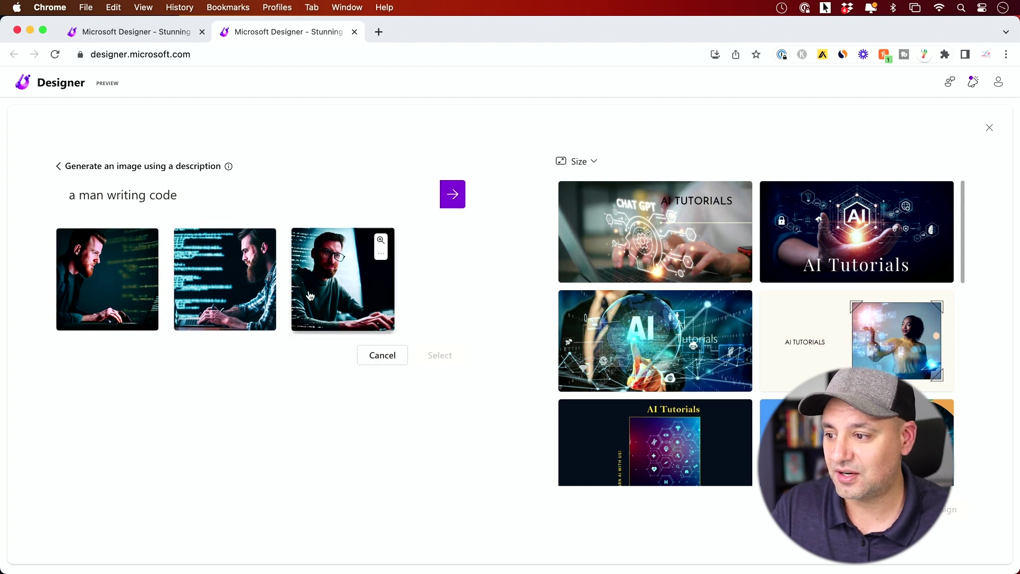
left_click(231, 299)
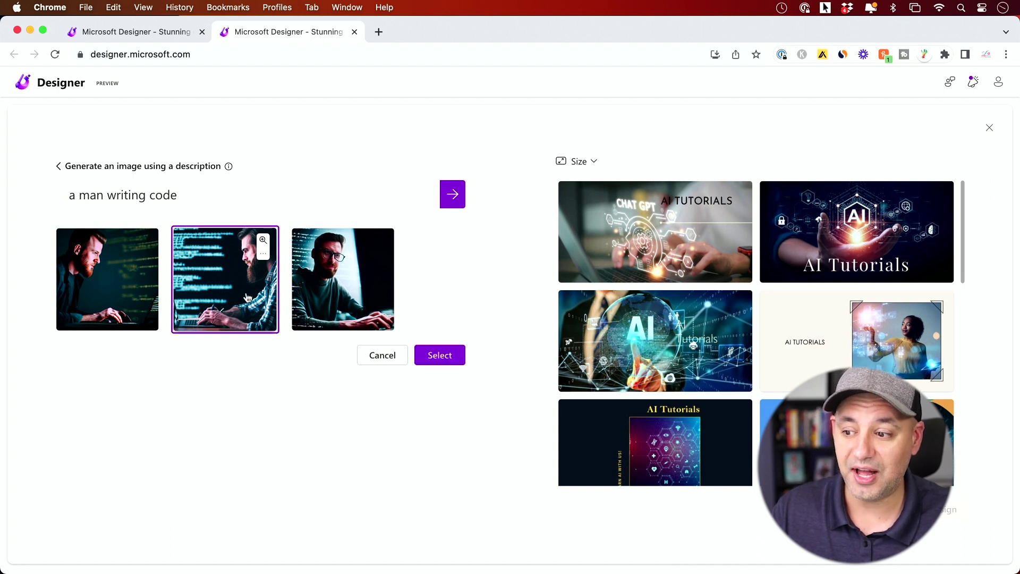
left_click(451, 360)
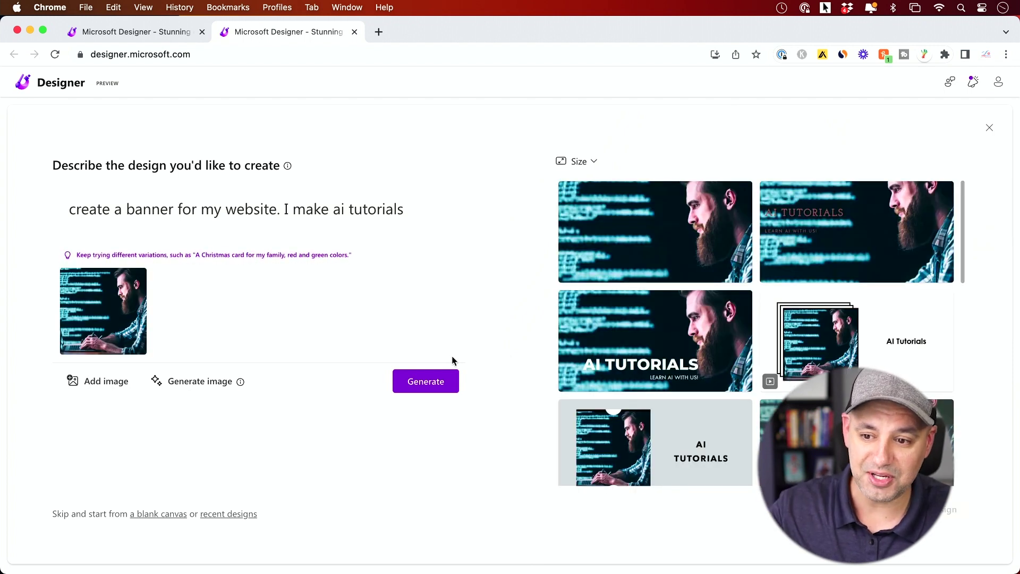
Choose the banner design with the glowing AI hexagon above an open hand and open it for customizing
mouse_move(707, 346)
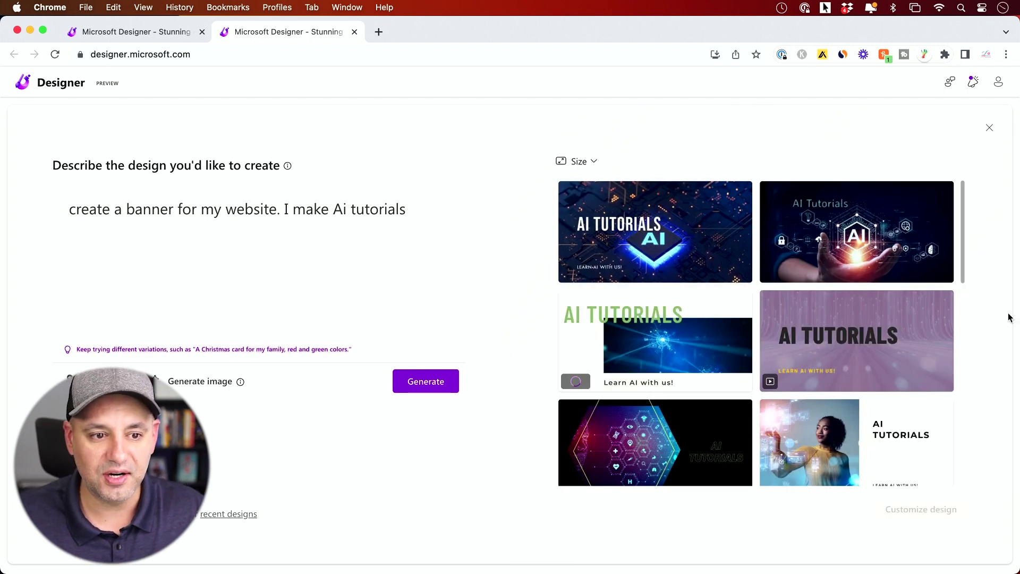
left_click(854, 242)
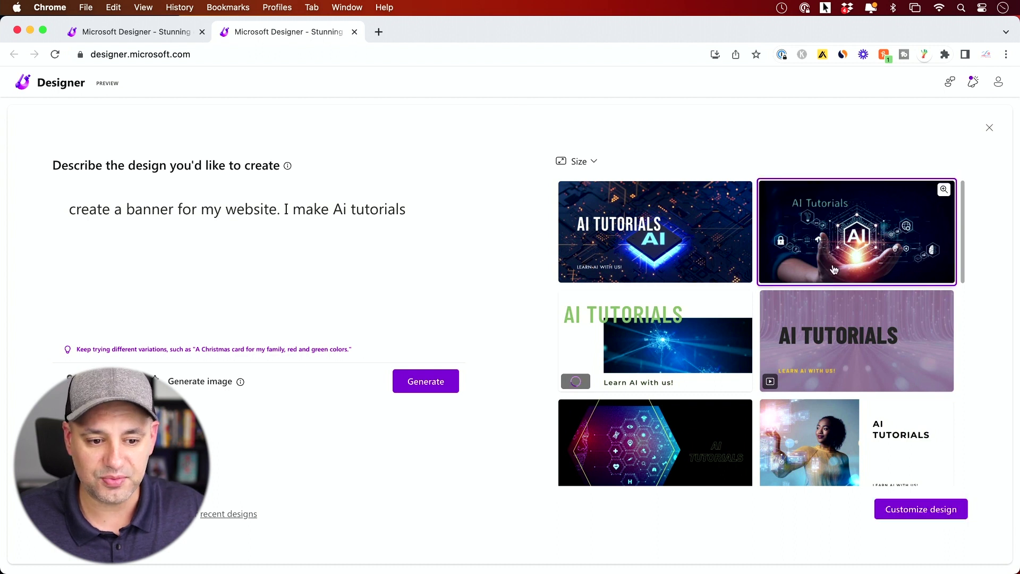
scroll(821, 323, "down", 3)
scroll(821, 323, "down", 10)
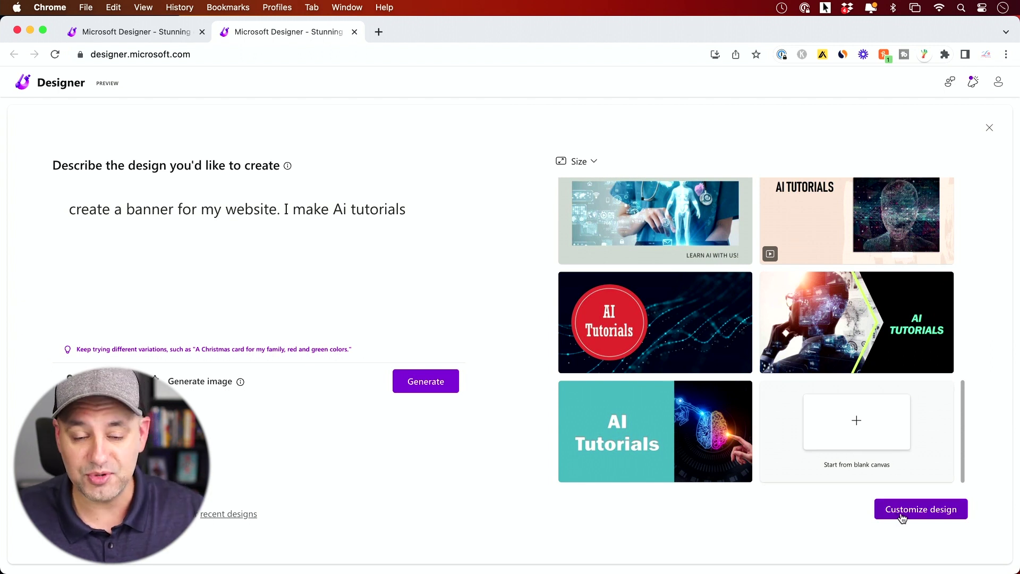
scroll(855, 378, "up", 10)
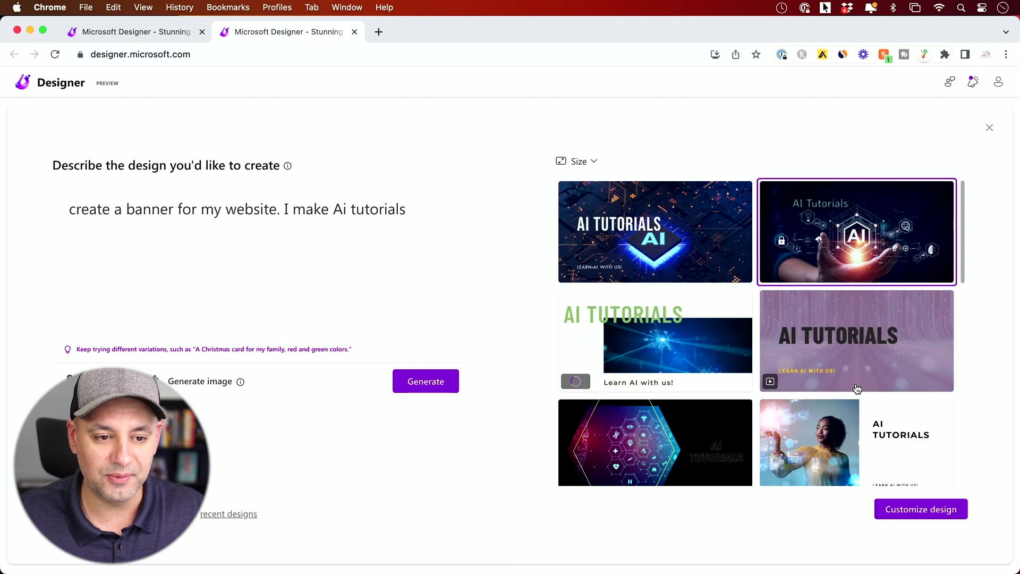
left_click(916, 511)
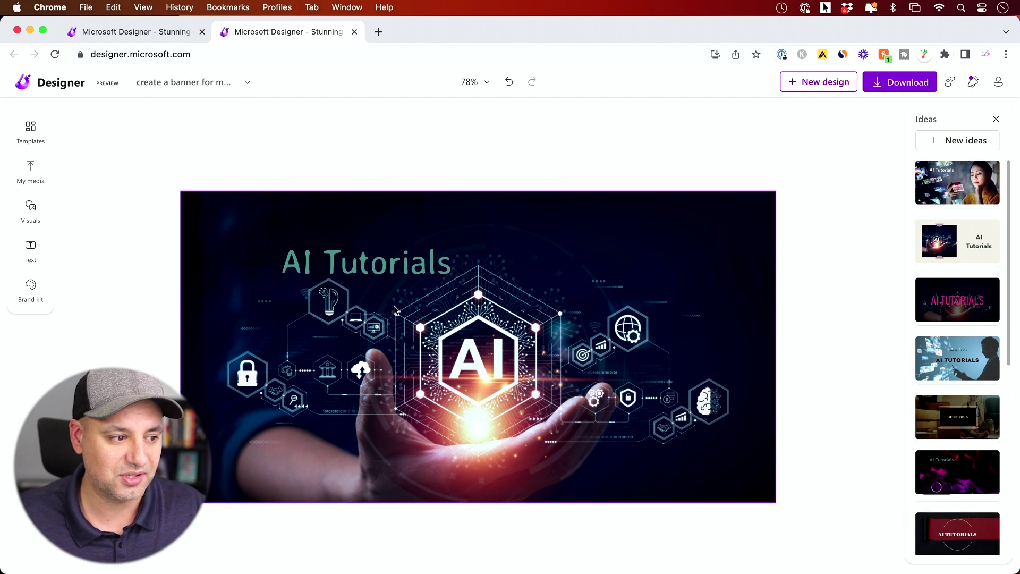
Look through the available design templates, including those for upcoming holidays
left_click(377, 272)
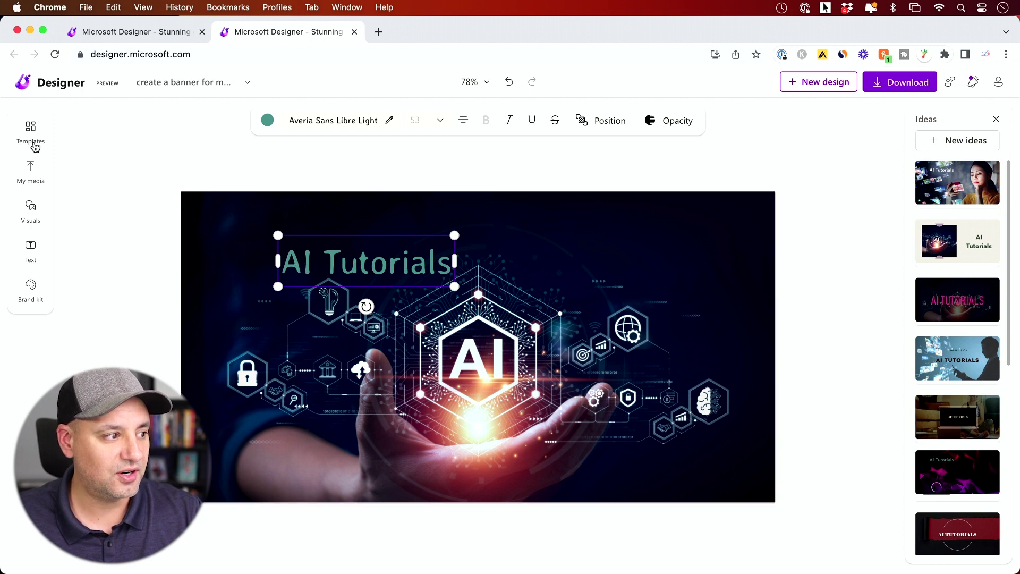
left_click(32, 144)
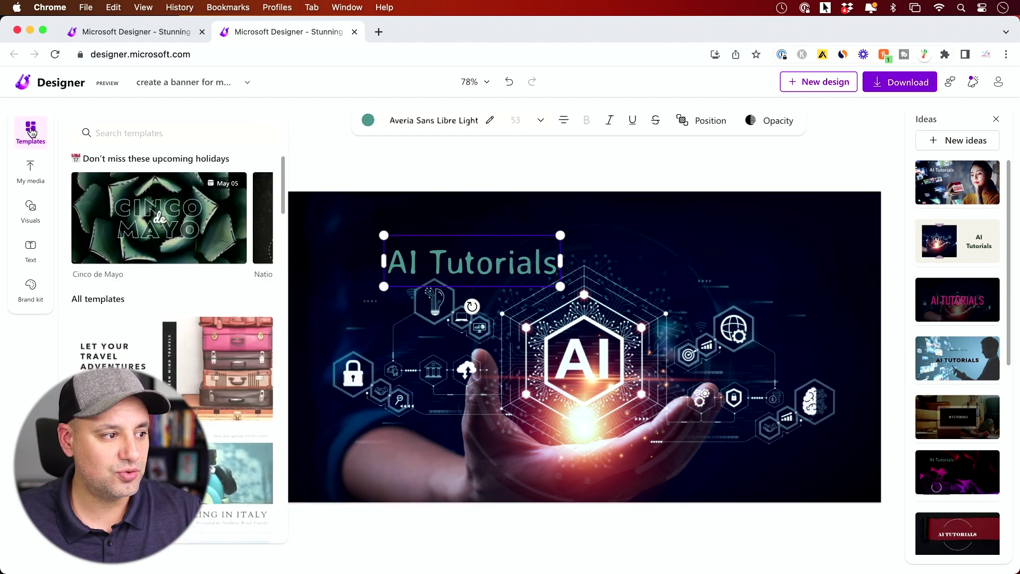
scroll(169, 256, "down", 2)
scroll(169, 256, "down", 3)
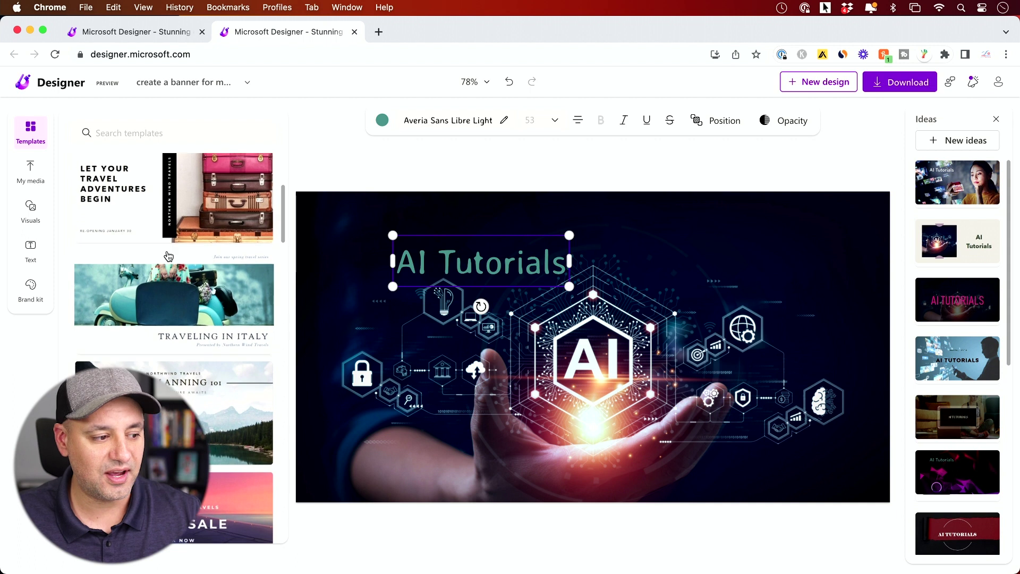
scroll(169, 256, "up", 5)
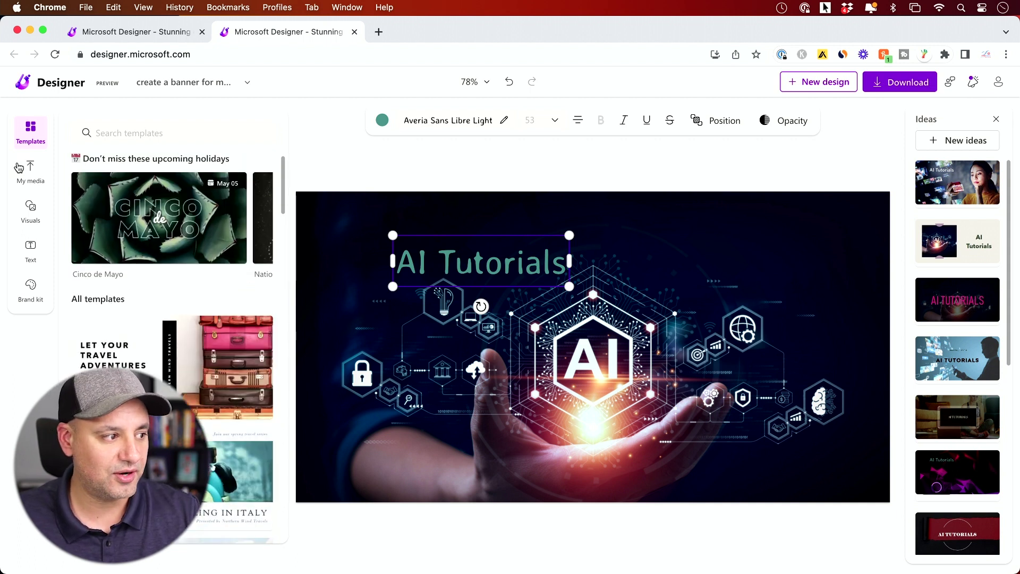
Examine the media upload sources and the visuals library's All, Generate, Photos, Graphics and Videos categories
left_click(29, 177)
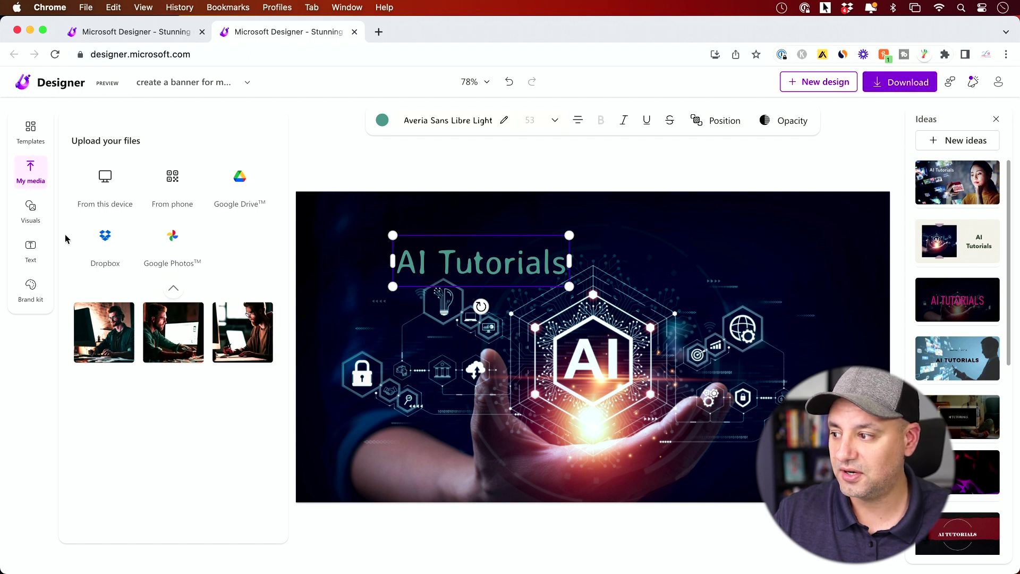
left_click(26, 212)
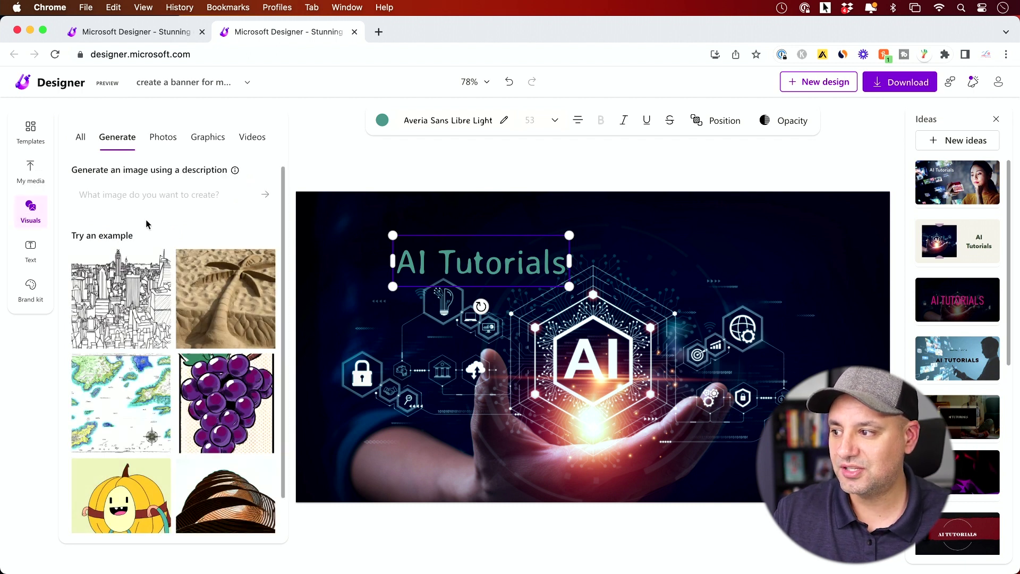
left_click(80, 139)
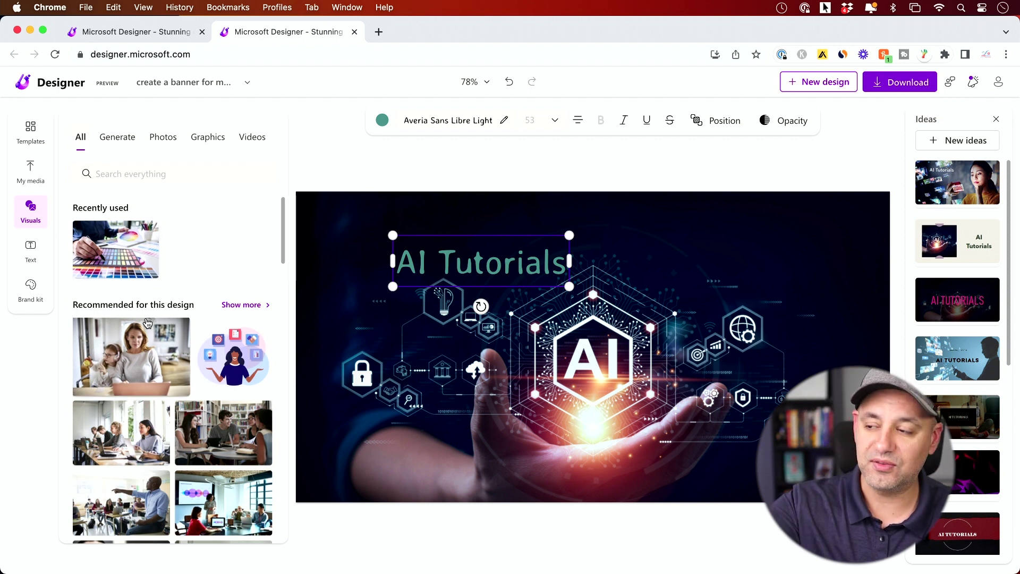
left_click(118, 145)
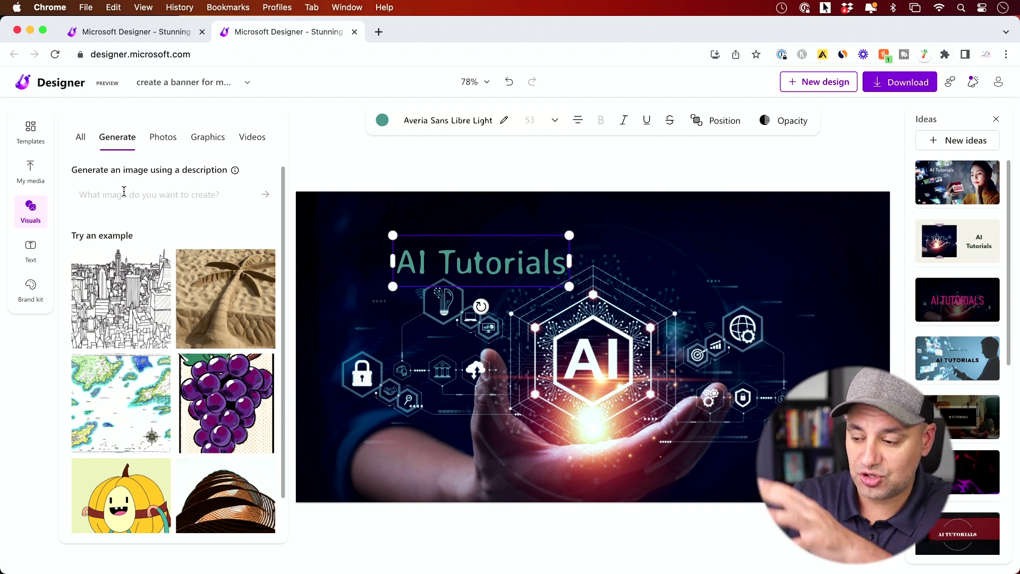
left_click(162, 139)
left_click(207, 138)
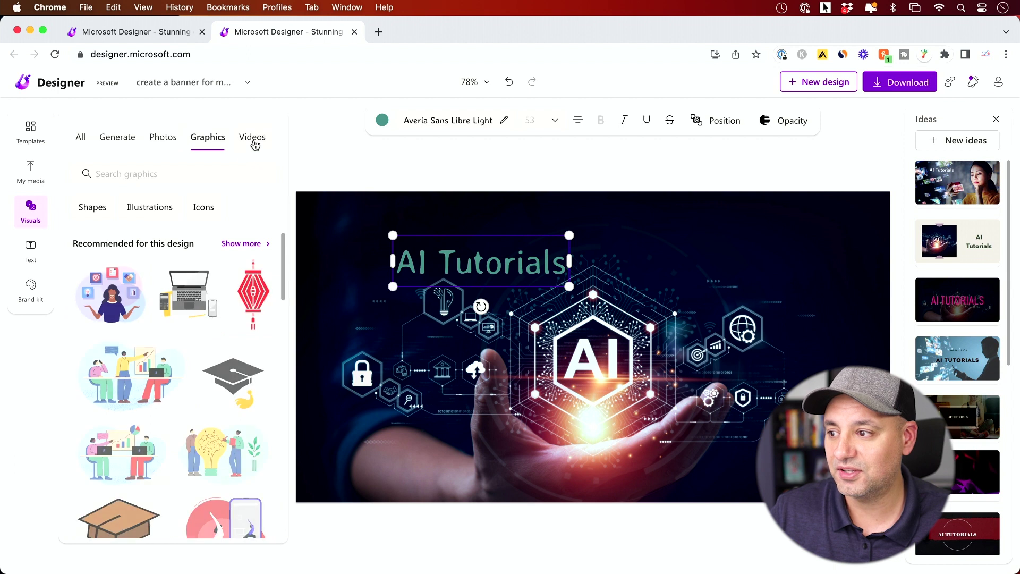
left_click(253, 139)
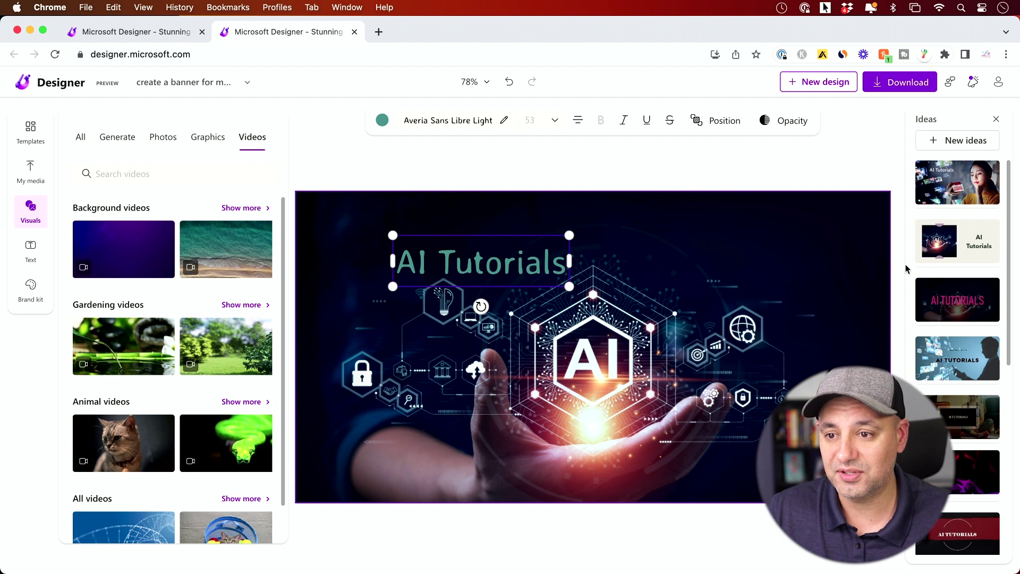
Add a heading text box beside the "AI Tutorials" title on the banner and delete it again
left_click(30, 250)
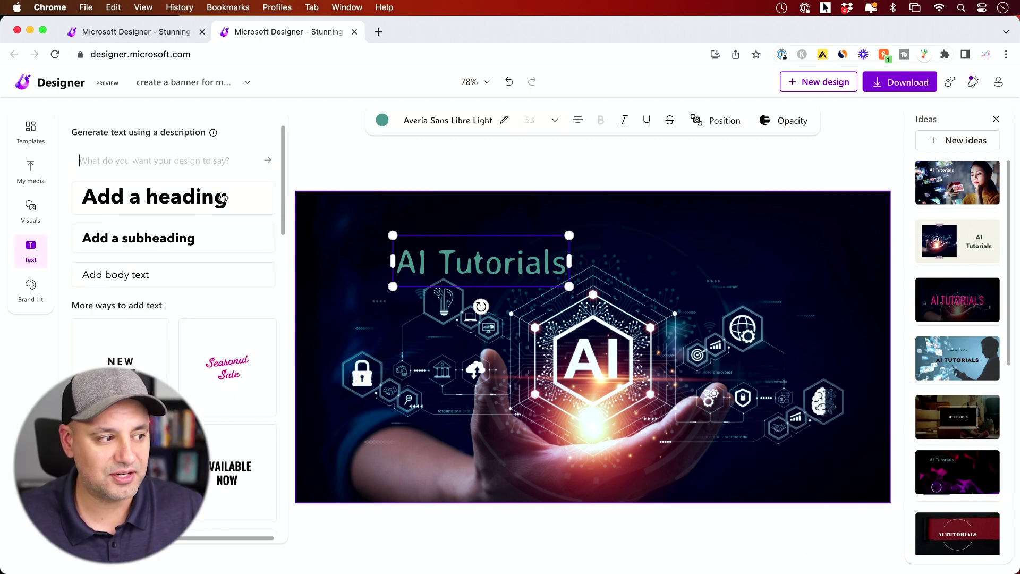
left_click_drag(199, 198, 705, 231)
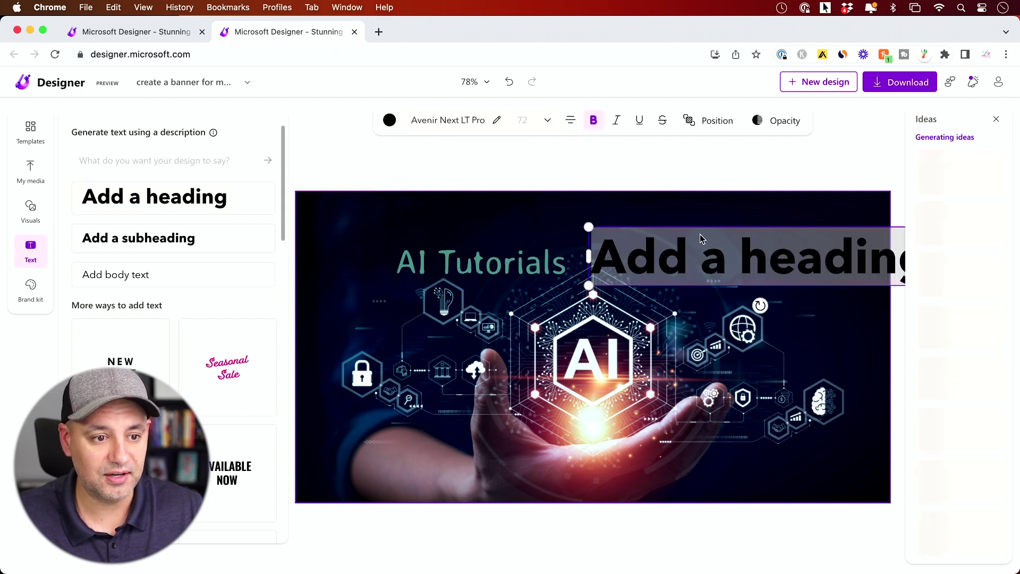
left_click(700, 234)
left_click(699, 241)
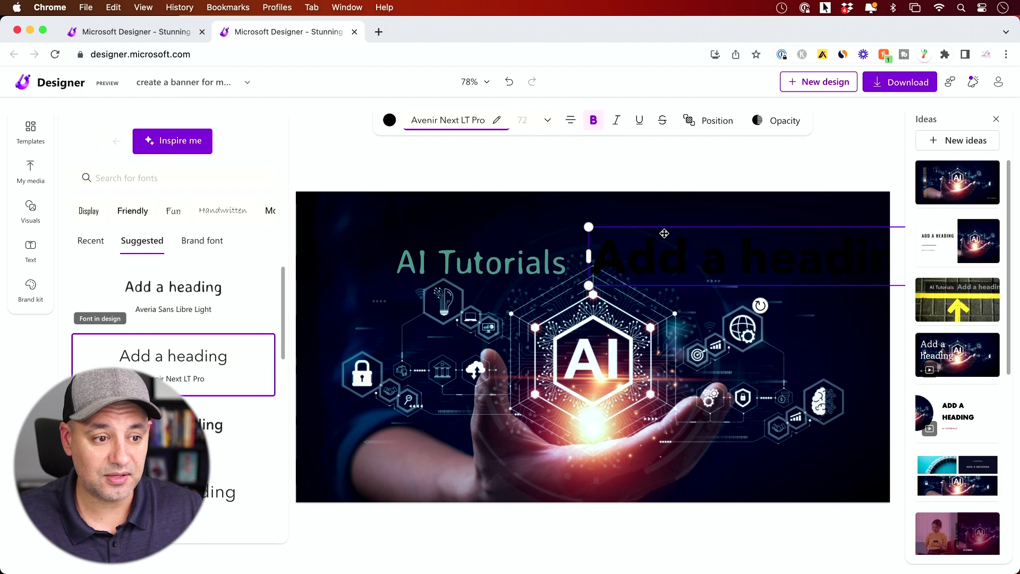
left_click_drag(663, 232, 679, 232)
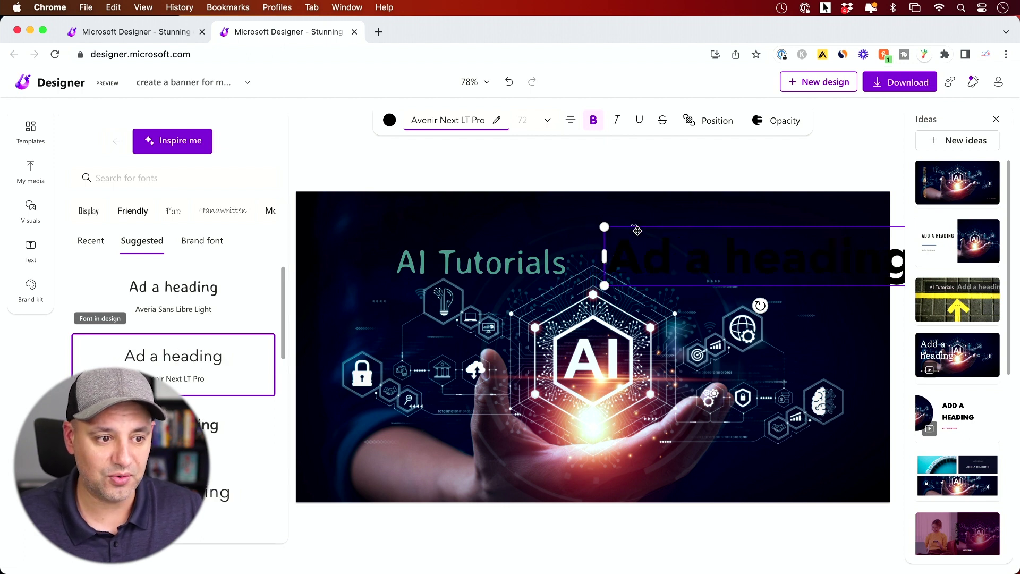
key("Delete")
Set the font of the "AI Tutorials" title to Capriola
left_click(512, 252)
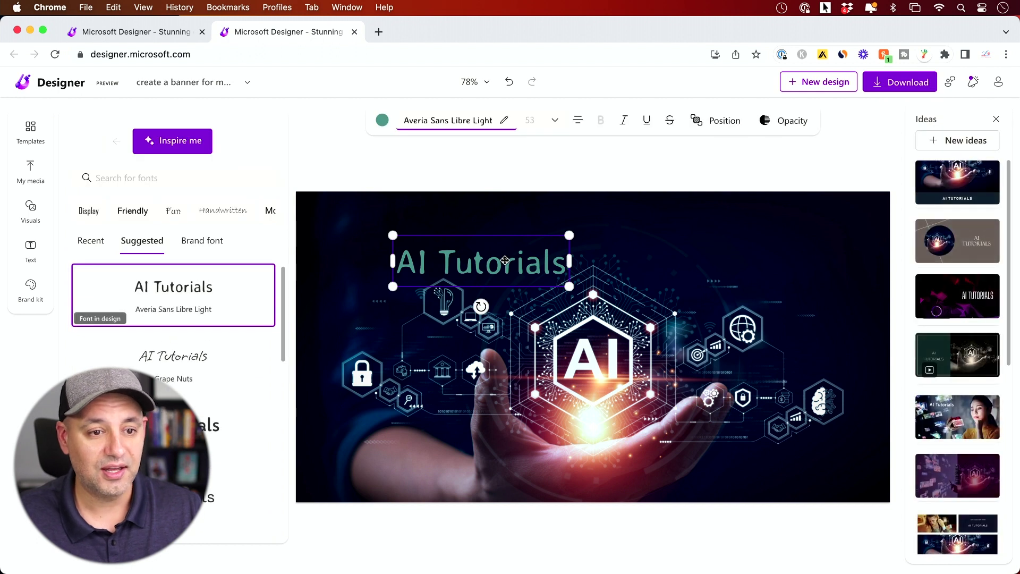
left_click(505, 121)
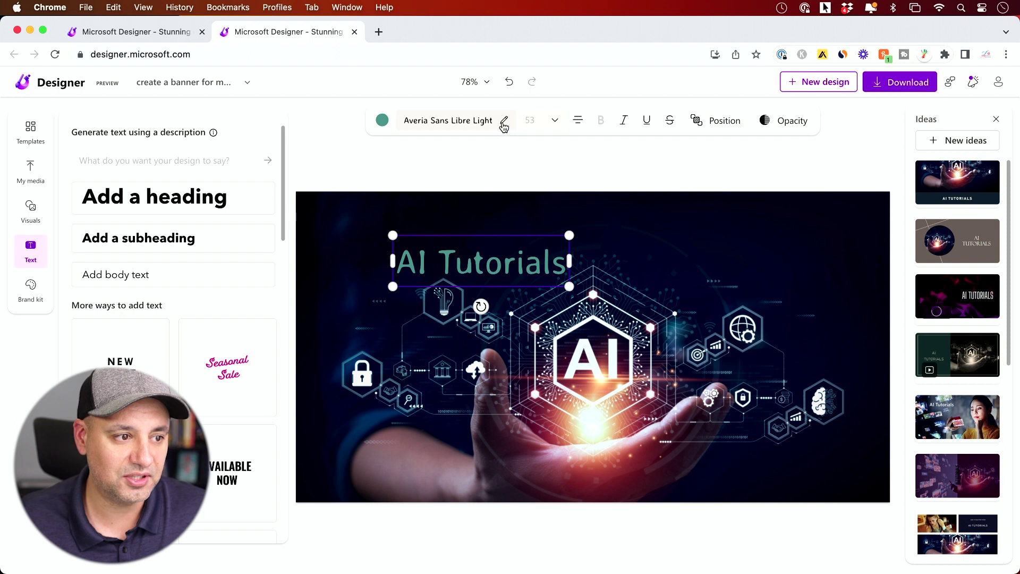
left_click(504, 123)
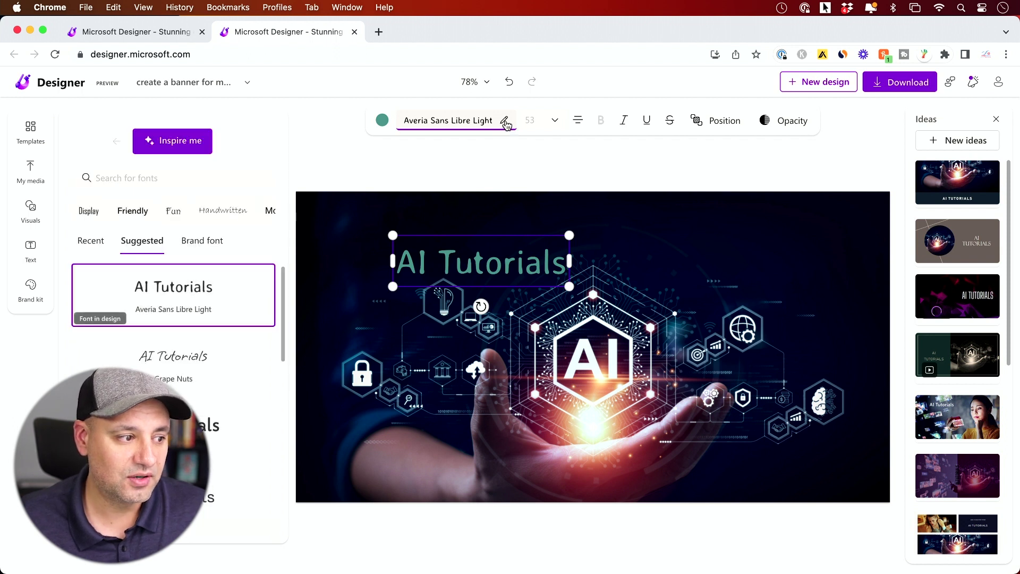
scroll(207, 391, "down", 1)
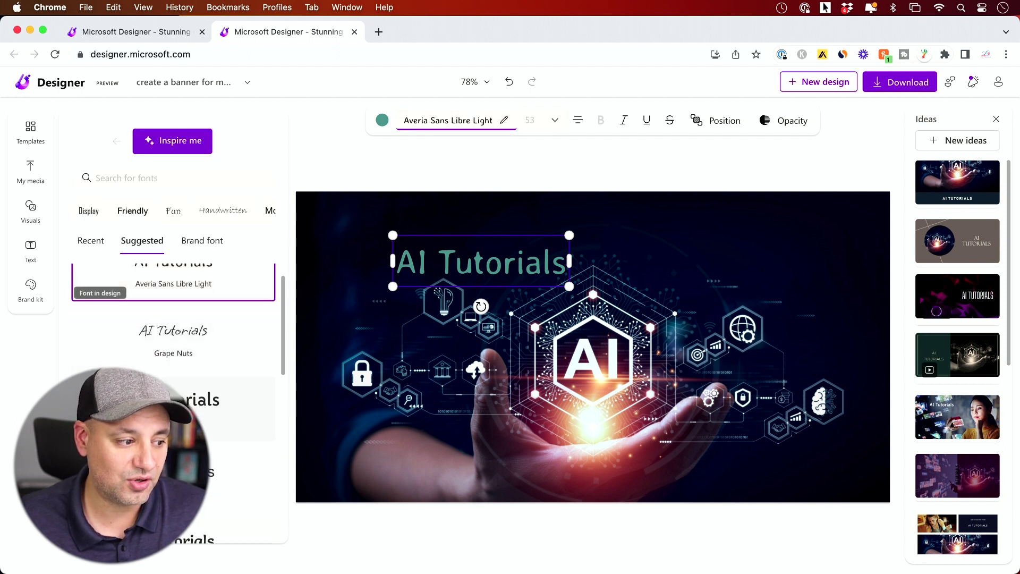
left_click(207, 396)
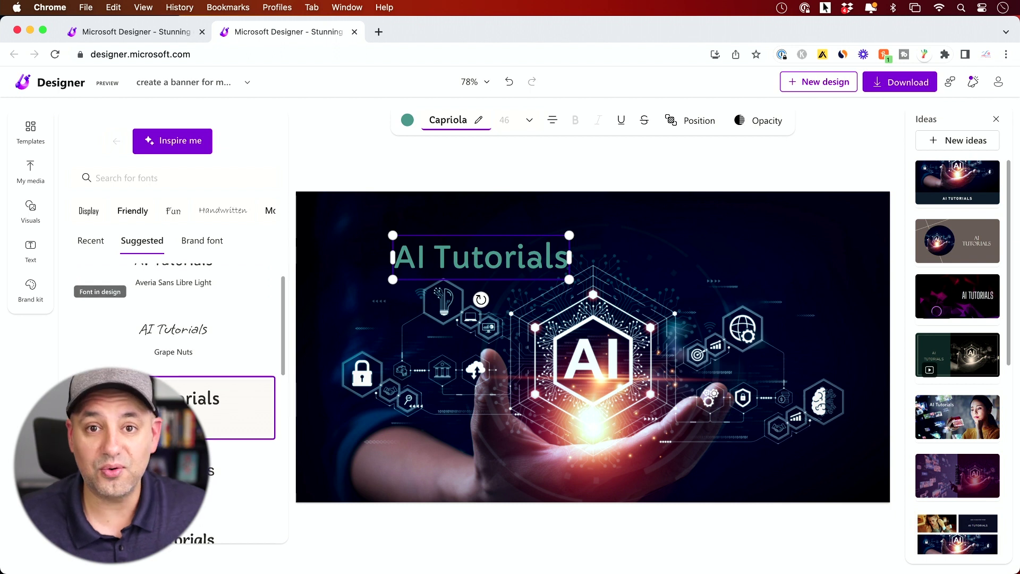
Cycle the title through Inspire me styles, go back to the Turret Road gradient style and move the title up toward the banner's top edge
left_click(177, 148)
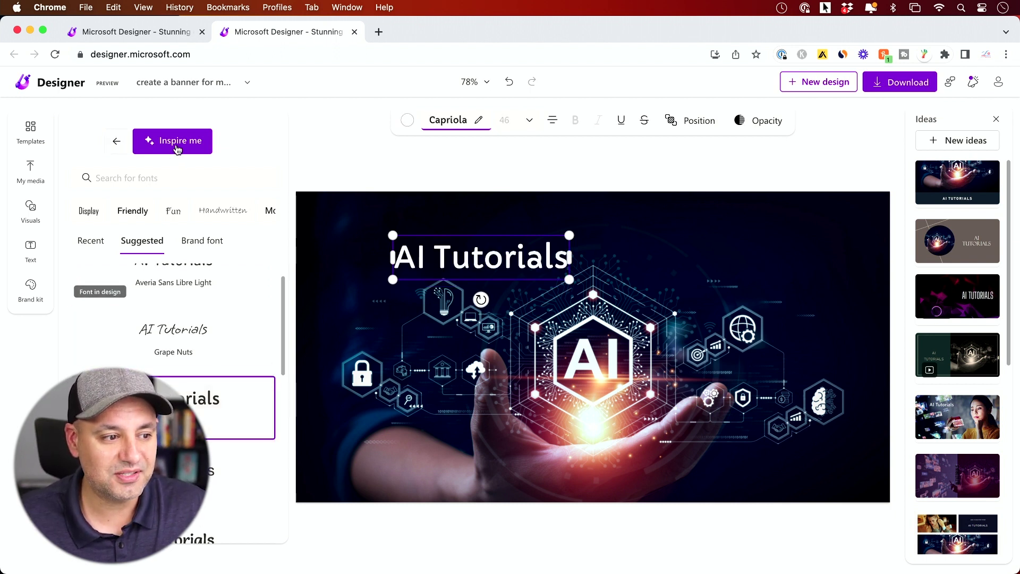
left_click(177, 148)
left_click(177, 148)
left_click(177, 148)
left_click(178, 148)
left_click(178, 148)
left_click(177, 148)
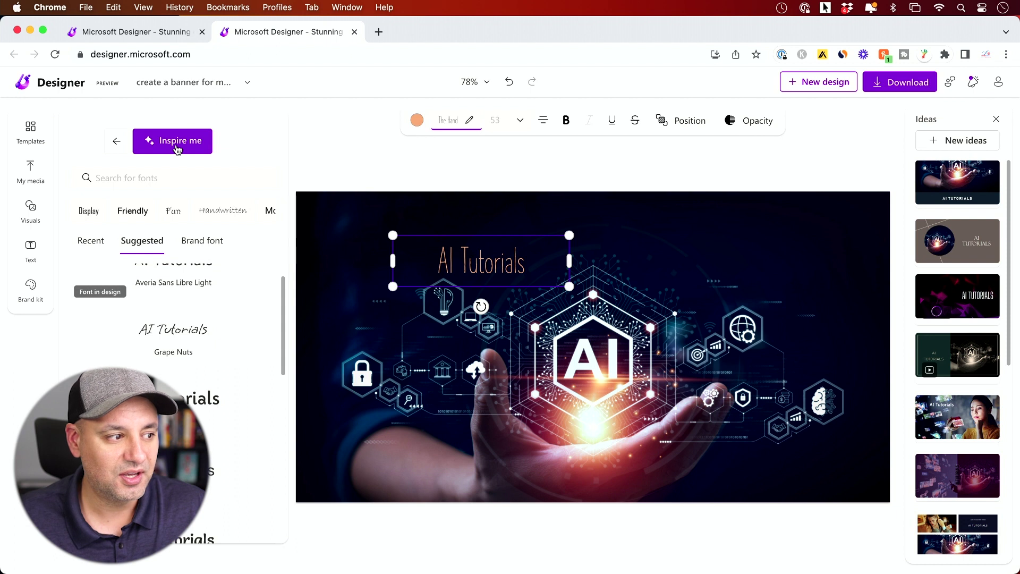
left_click(116, 141)
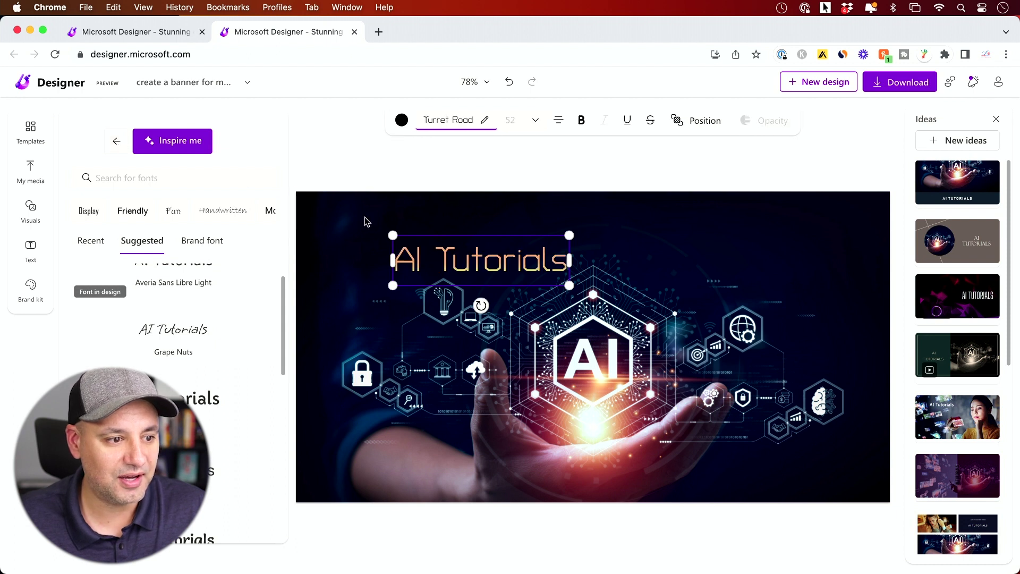
left_click_drag(462, 241, 447, 215)
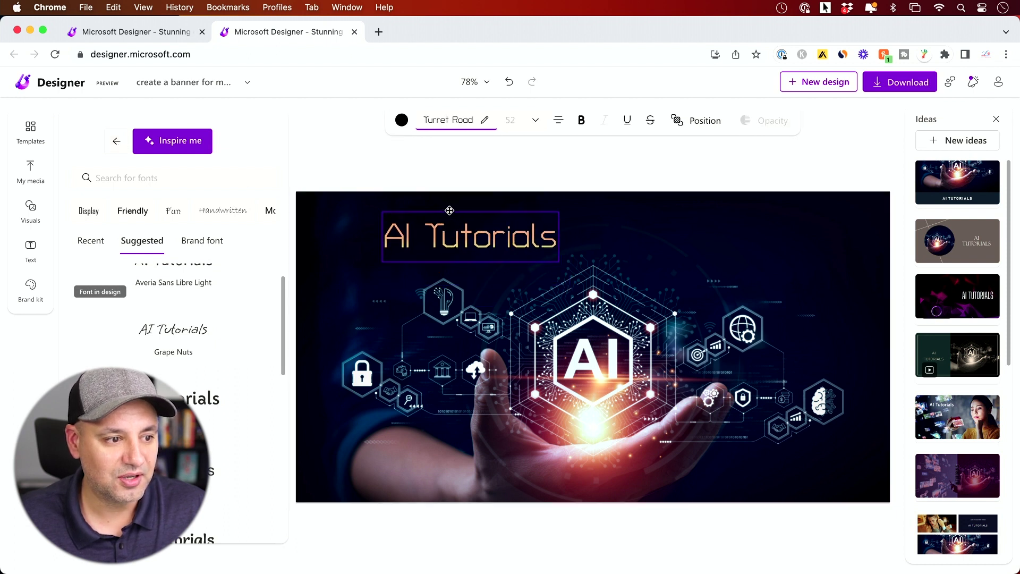
Recolour the whole "AI Tutorials" title text white
double_click(472, 227)
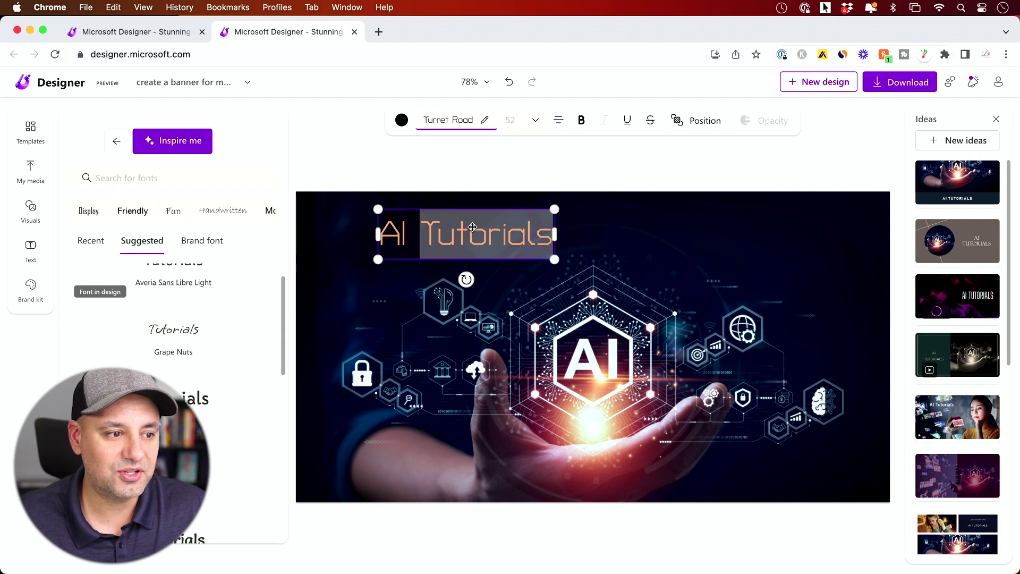
left_click(467, 230)
left_click_drag(383, 230, 576, 232)
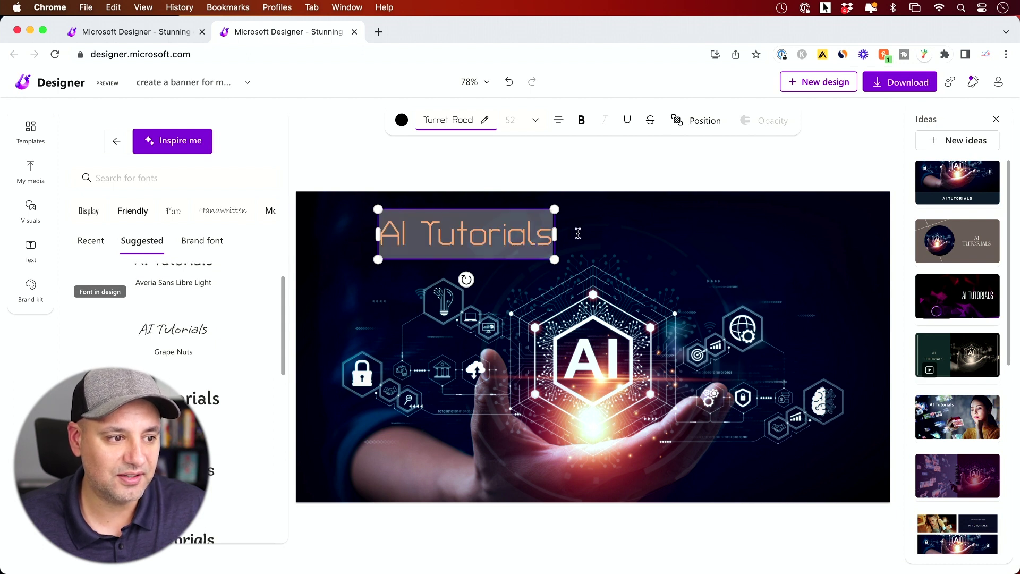
left_click(402, 120)
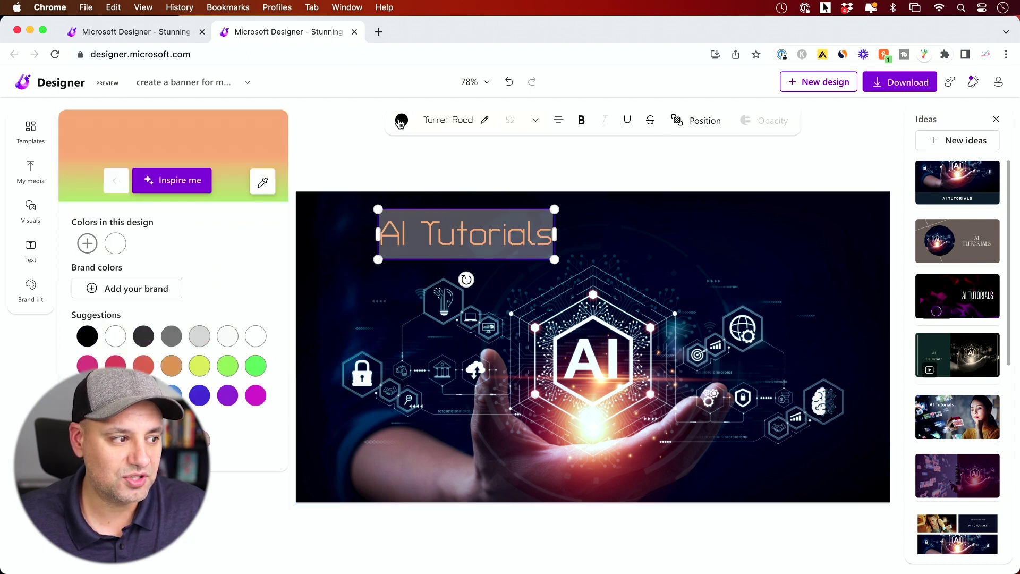
left_click(119, 339)
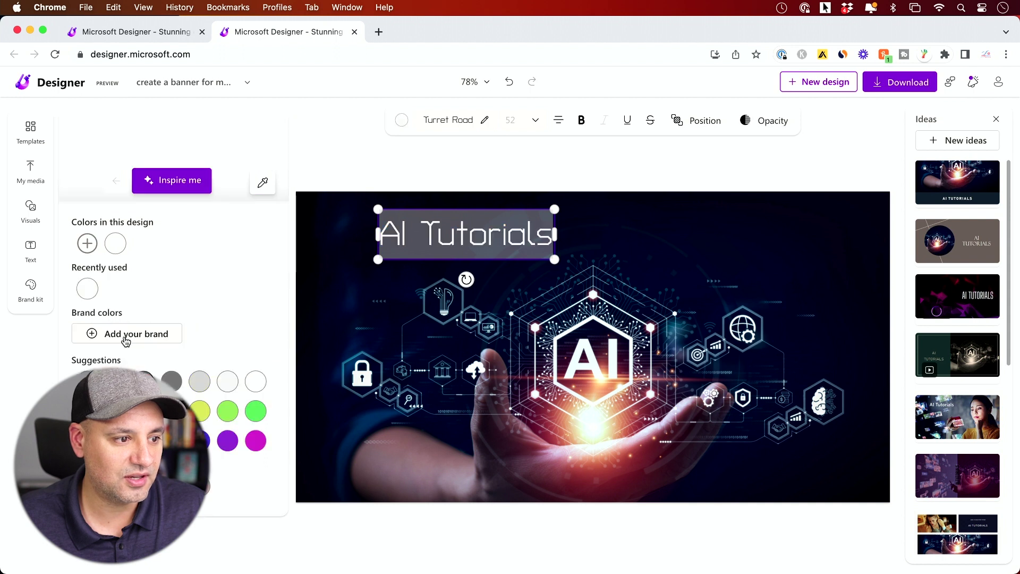
left_click(451, 167)
left_click(451, 235)
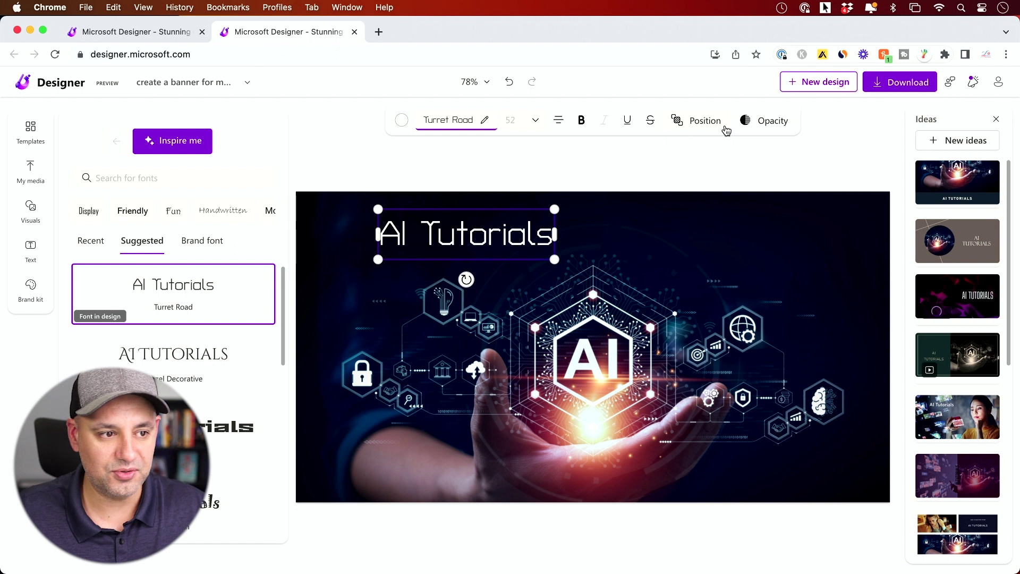
Examine the title's font size, layer order and opacity settings, trying 50% opacity, and deselect the title
left_click(536, 123)
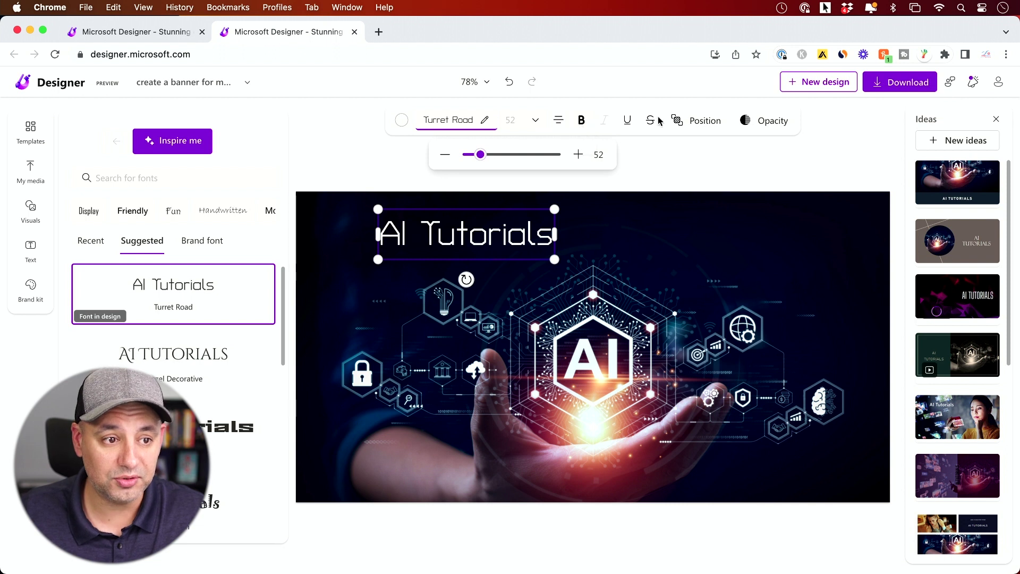
left_click(691, 123)
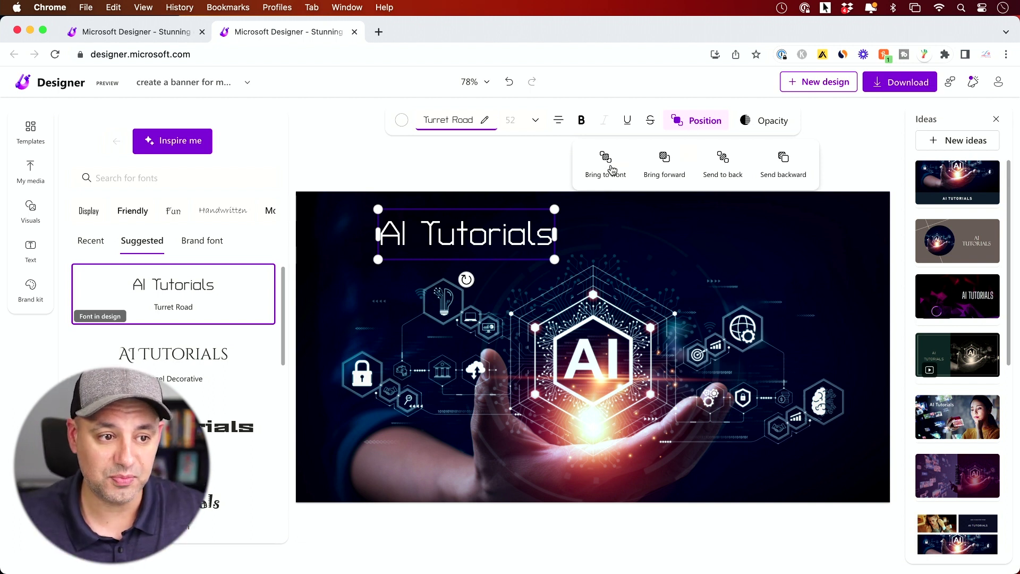
left_click(765, 121)
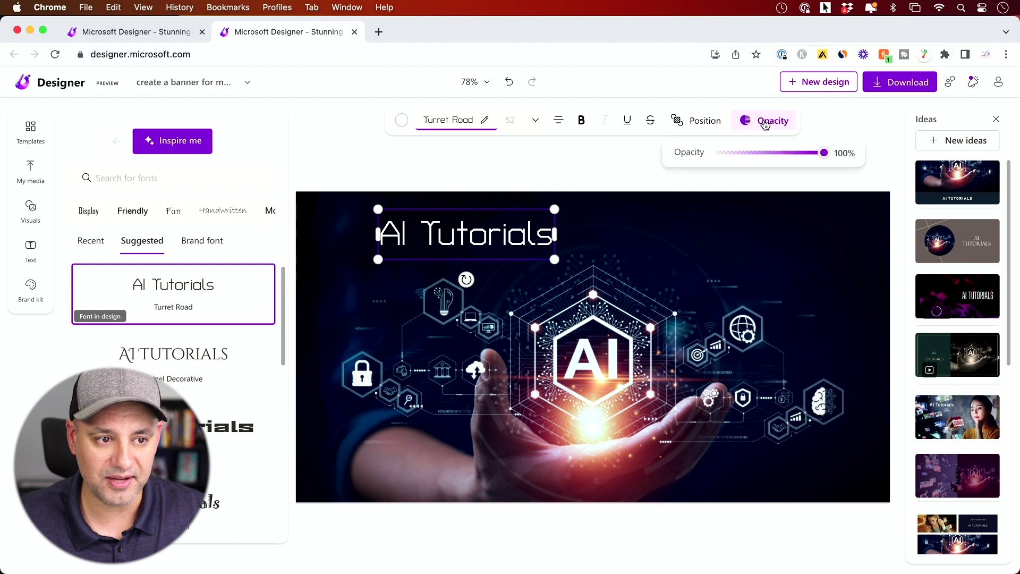
left_click_drag(777, 154, 826, 154)
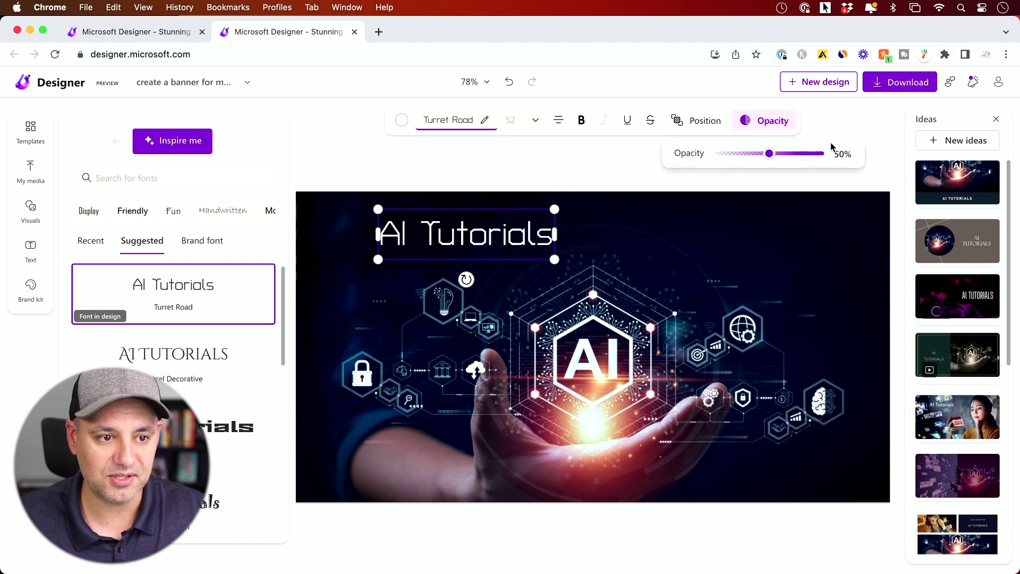
left_click(839, 129)
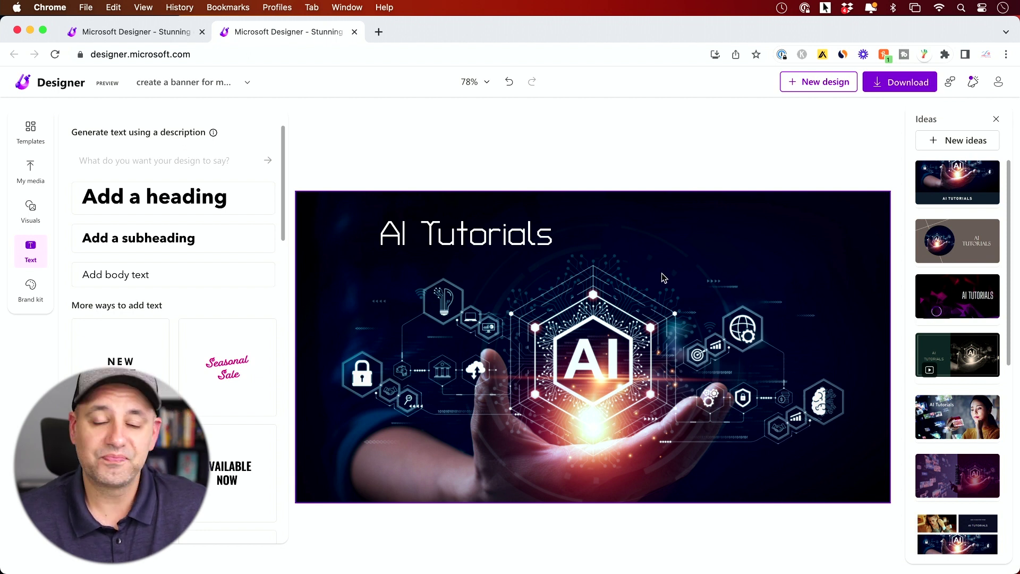
Try the Playfair Display and Tw Cen MT brand kit on the banner and undo it
left_click(31, 297)
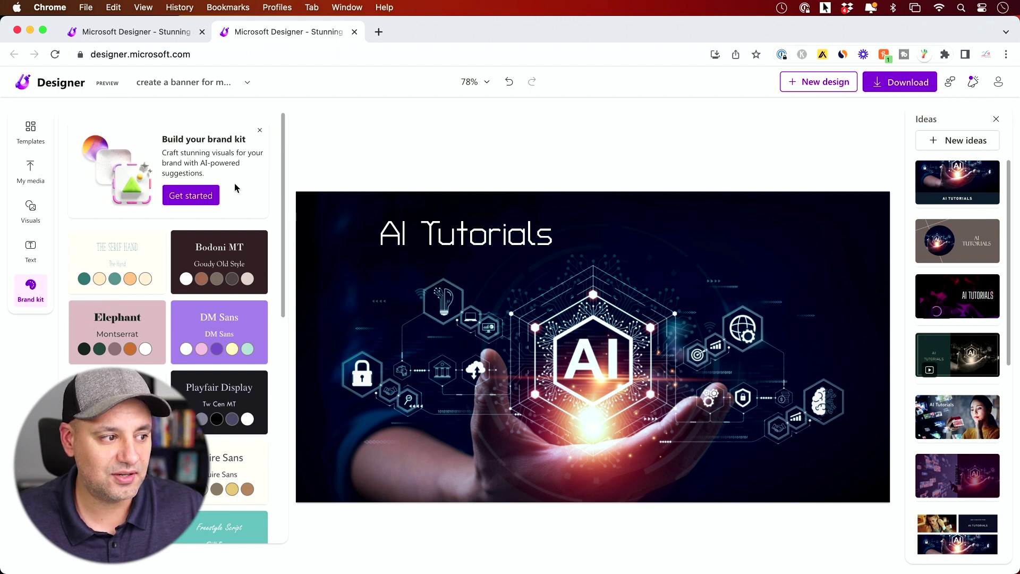
scroll(235, 186, "down", 3)
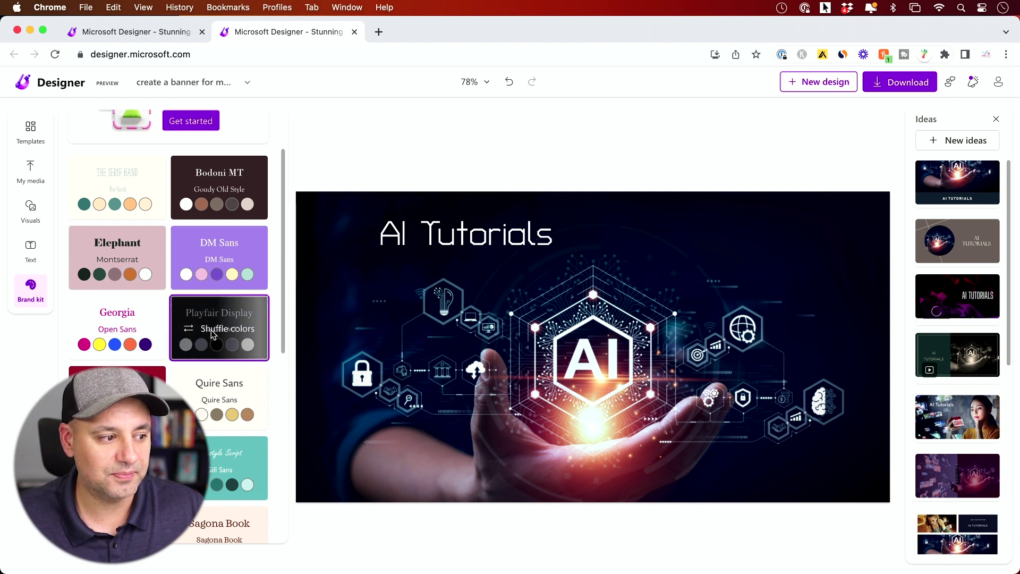
left_click(221, 324)
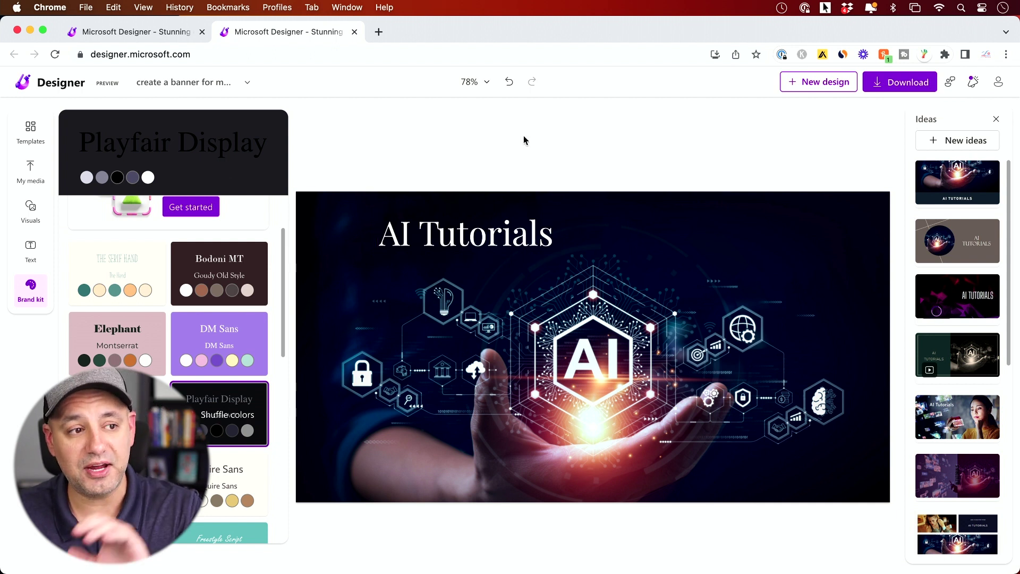
left_click(508, 84)
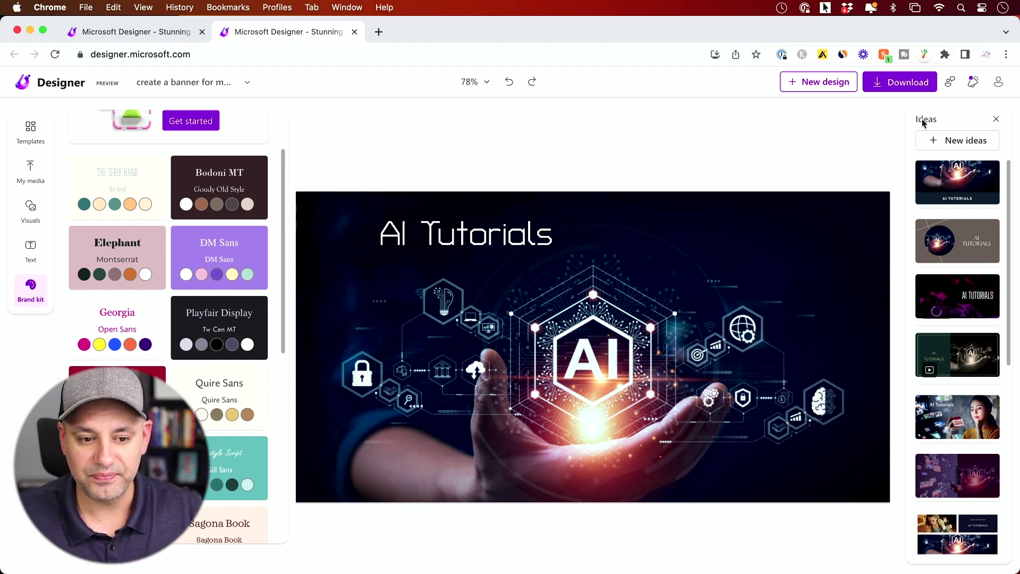
Try the purple split, photo collage, framed-title and red-title design ideas, and apply the idea with the blue digital globe
left_click(948, 482)
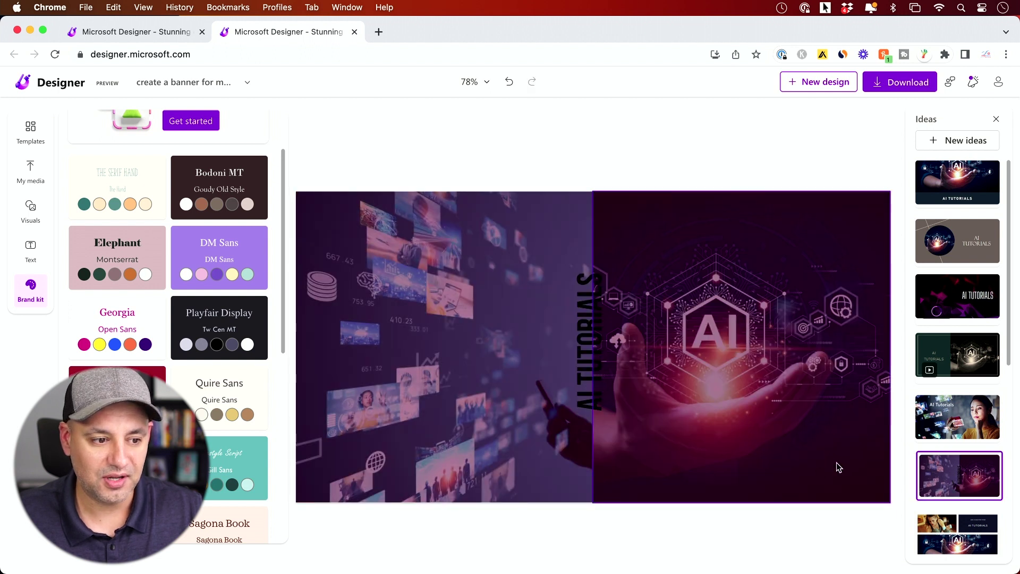
scroll(976, 447, "down", 2)
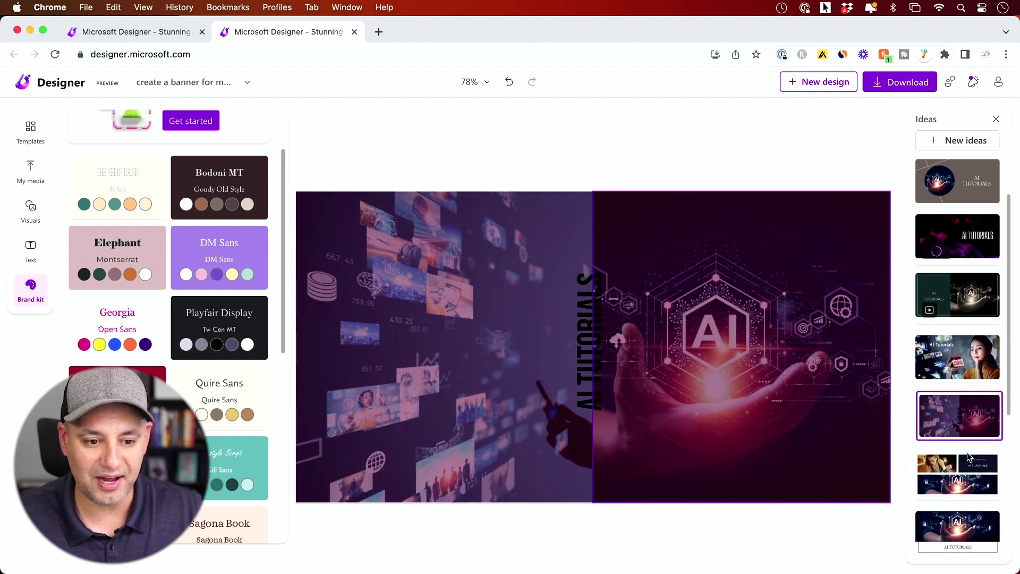
left_click(941, 484)
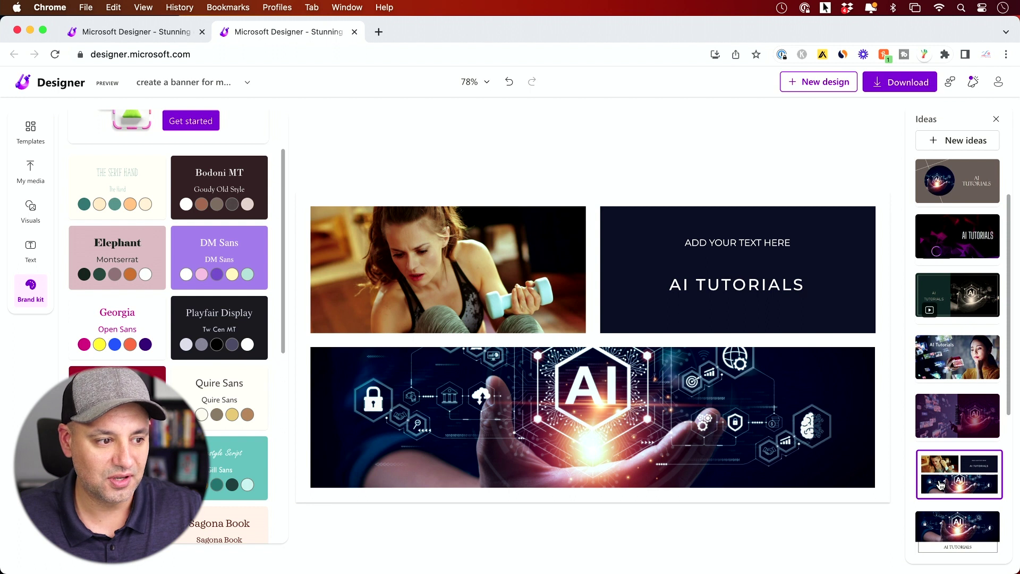
scroll(940, 485, "down", 2)
left_click(940, 481)
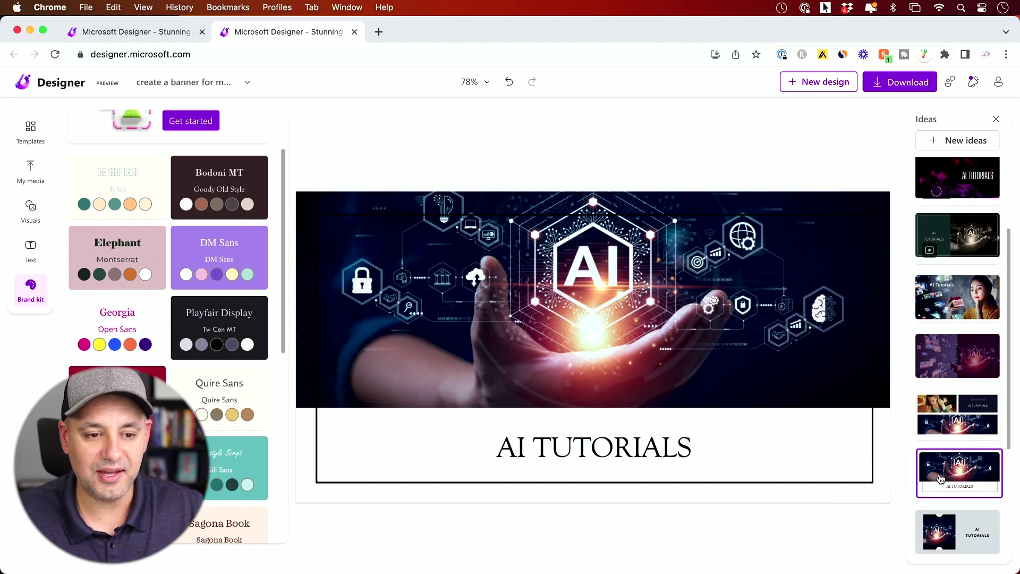
scroll(940, 479, "down", 3)
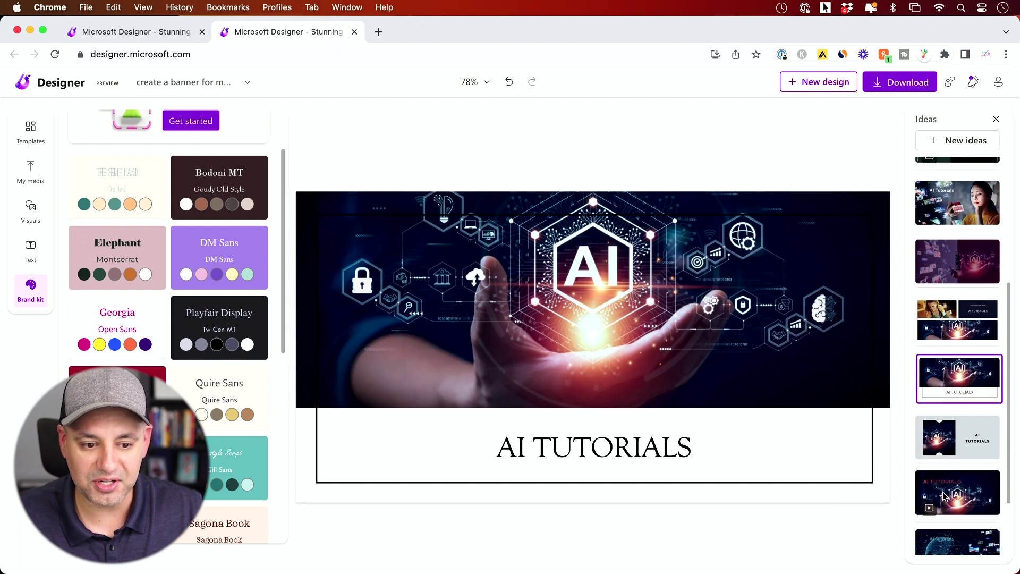
left_click(944, 497)
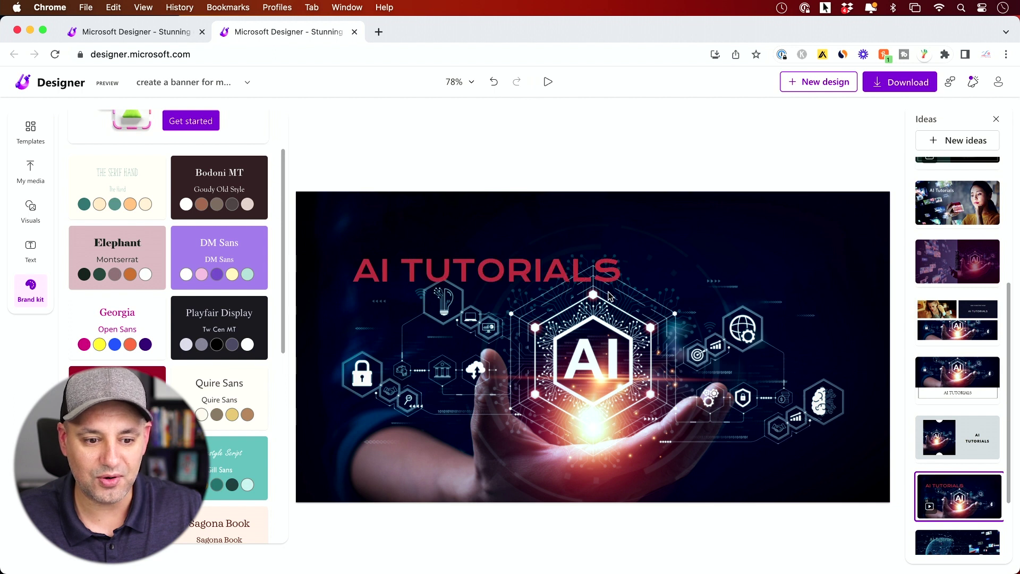
scroll(951, 467, "down", 3)
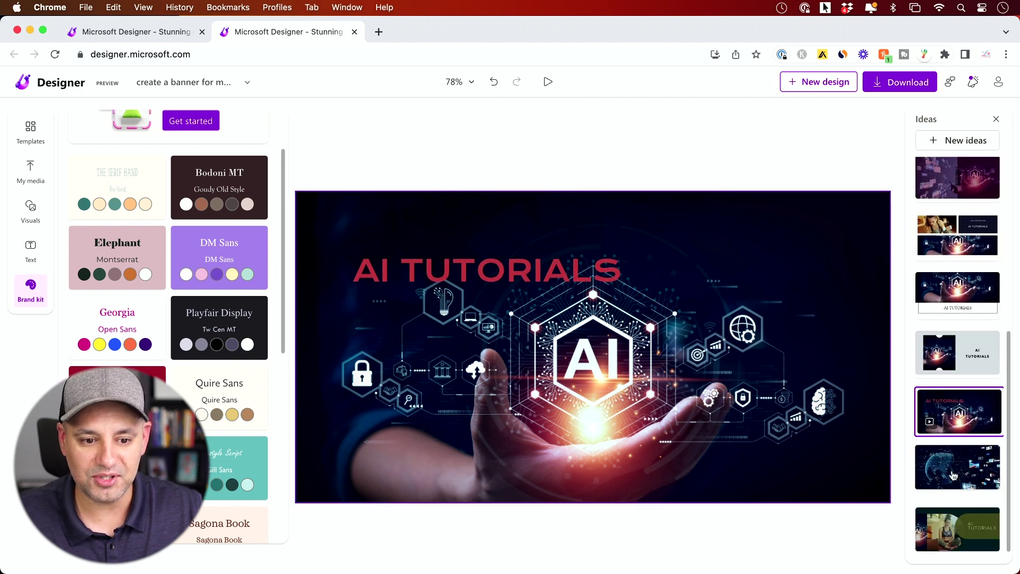
left_click(953, 475)
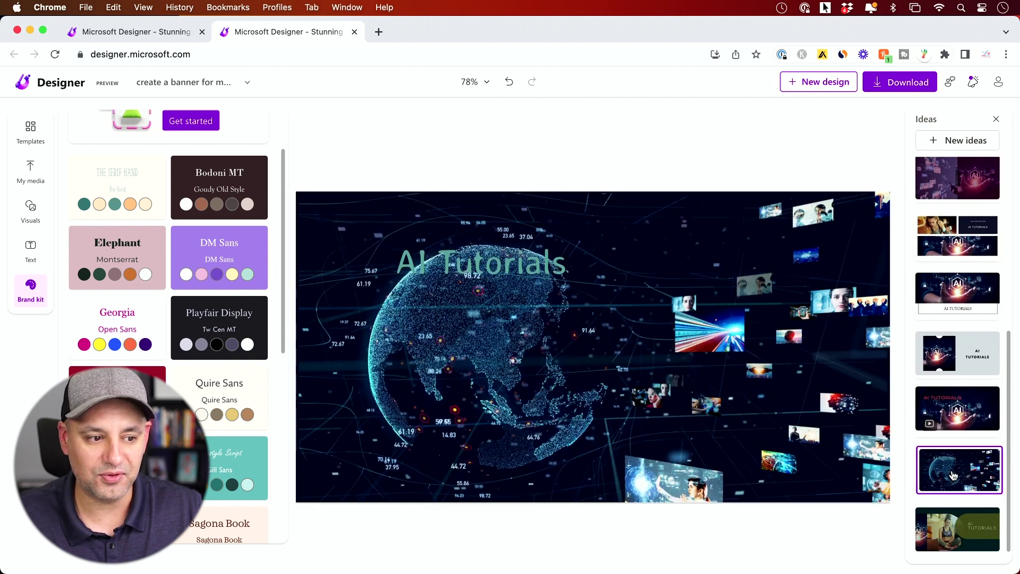
Cycle the title through Inspire me styles to the K2D gradient style, widen its text box and move it above and beside the globe
left_click(488, 264)
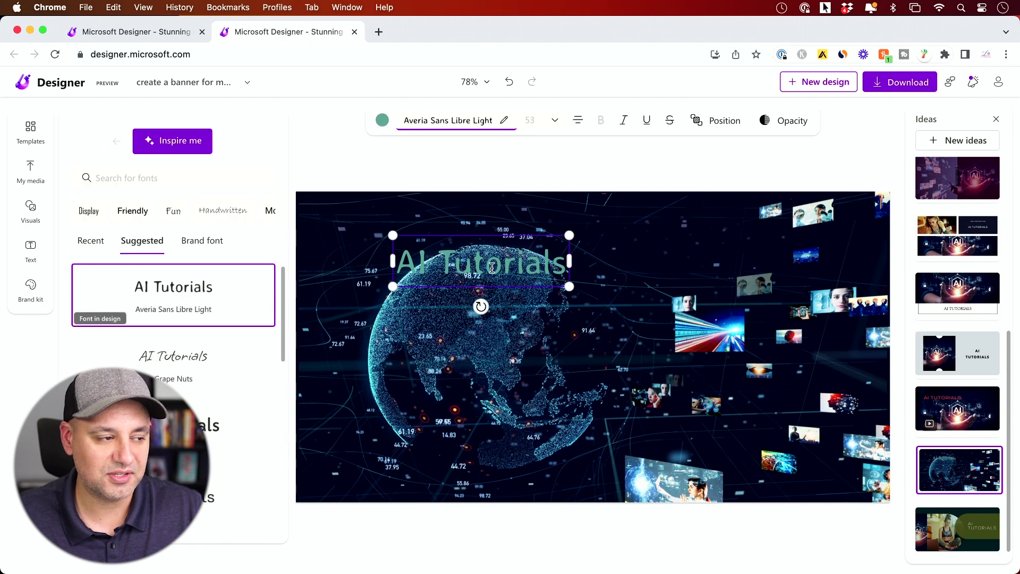
left_click(173, 152)
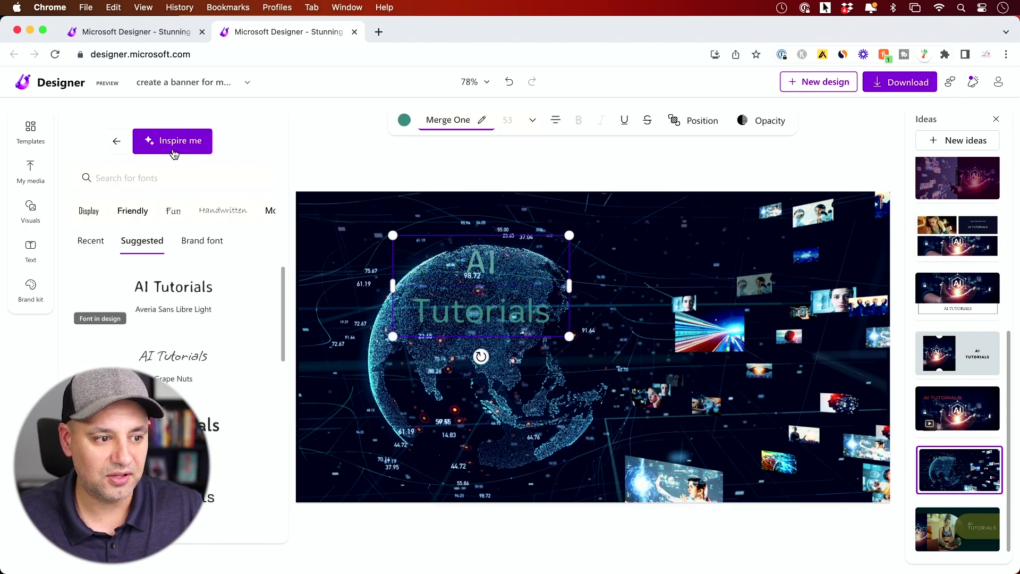
left_click(173, 152)
left_click(173, 152)
left_click(174, 152)
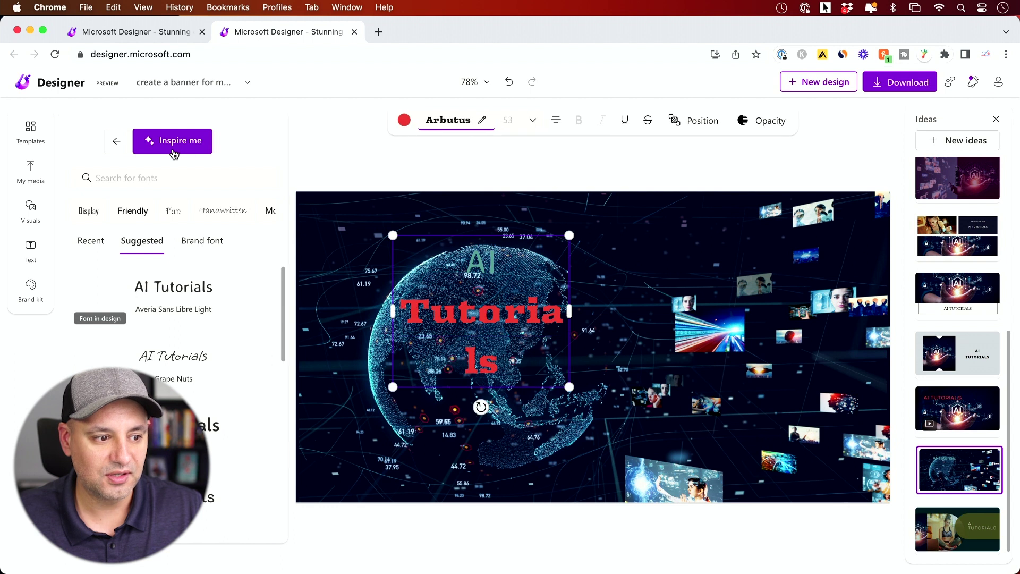
left_click(174, 153)
left_click_drag(569, 287, 741, 193)
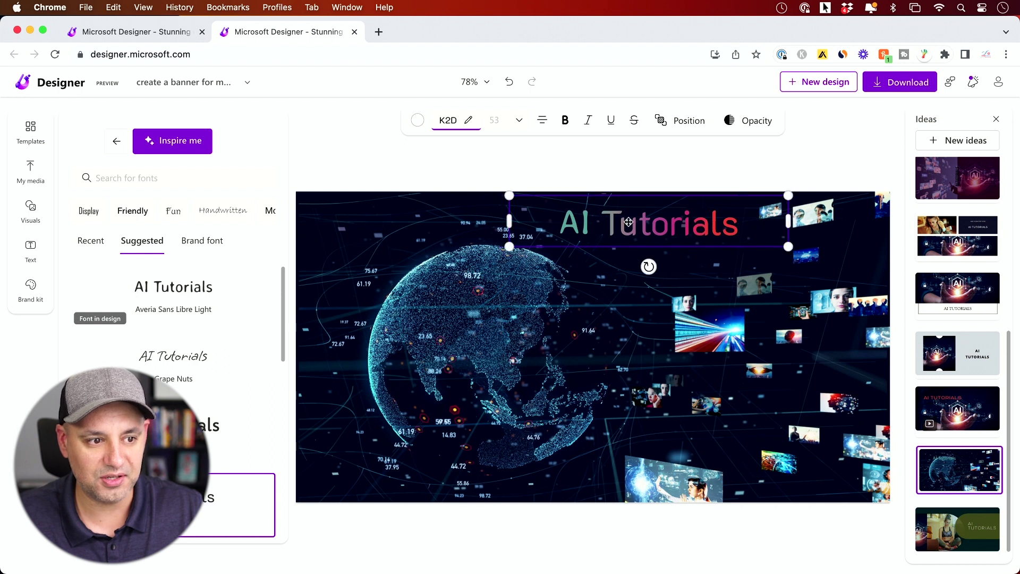
Review the originally generated banner suggestions and return to the current design without picking another one
left_click(620, 159)
left_click(946, 141)
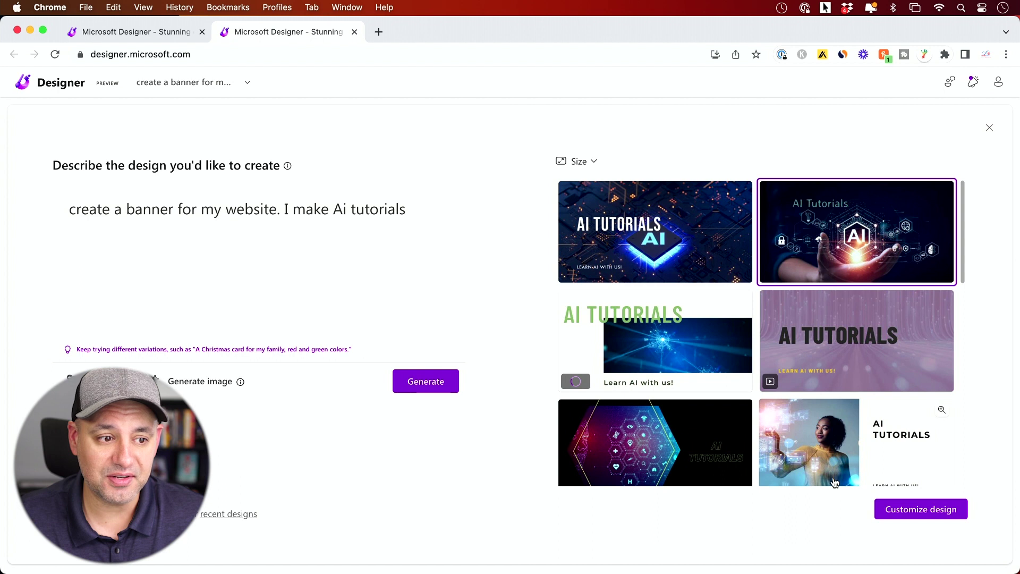
scroll(834, 478, "down", 1)
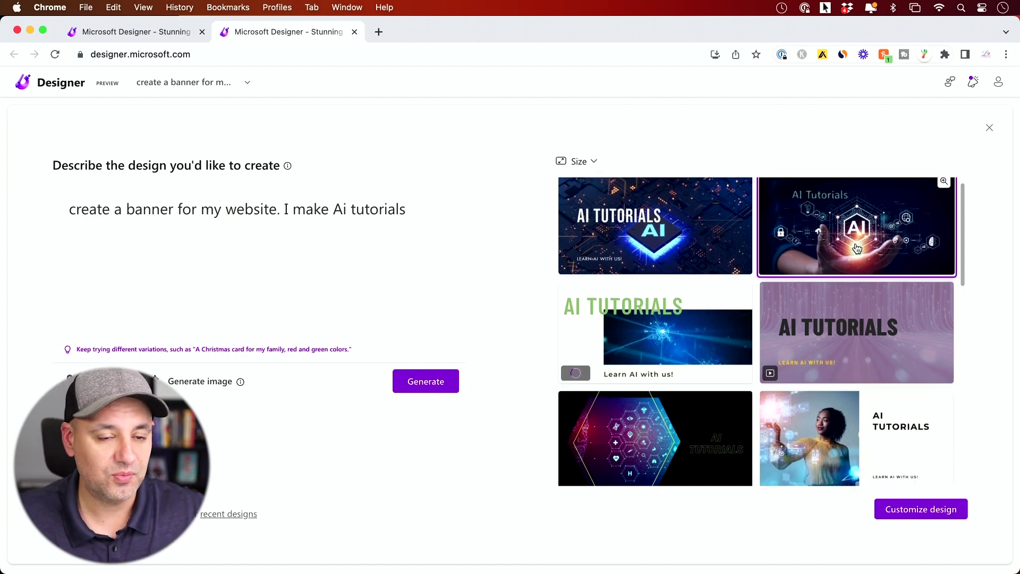
left_click(989, 130)
Resize the banner to the Instagram square post size, 1080 x 1080, replacing the current version
left_click(697, 283)
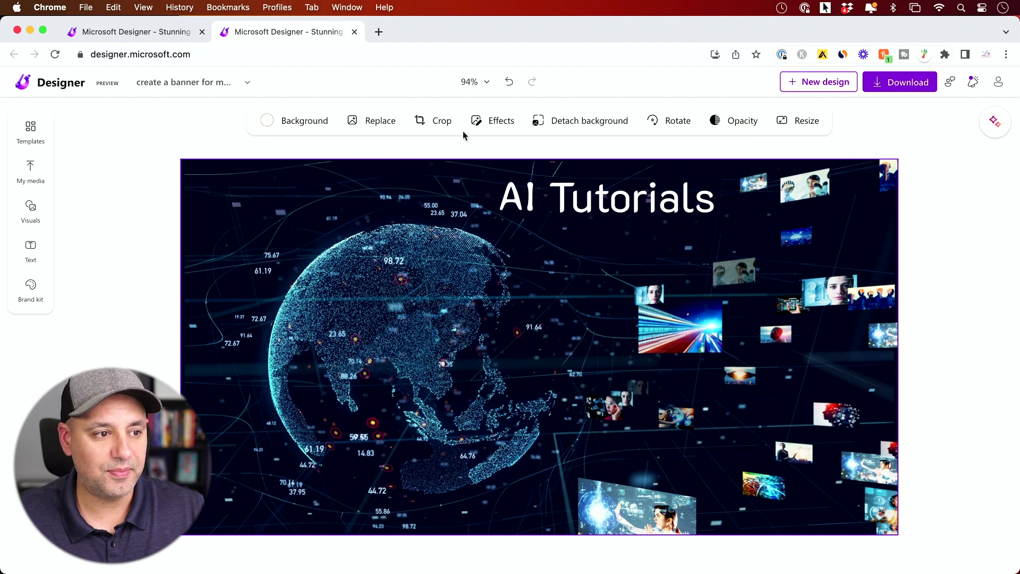
left_click(793, 124)
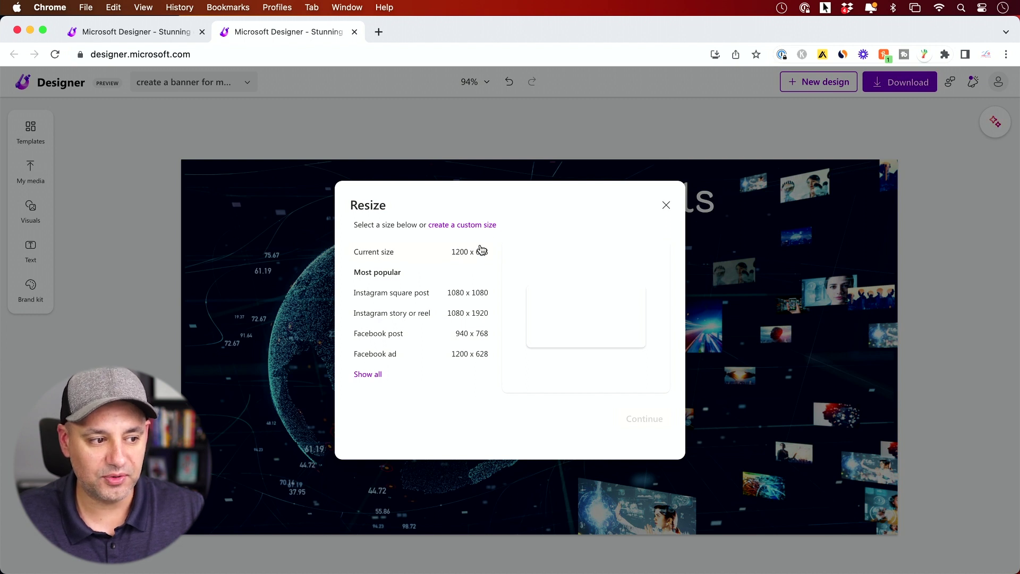
left_click(450, 297)
left_click(649, 424)
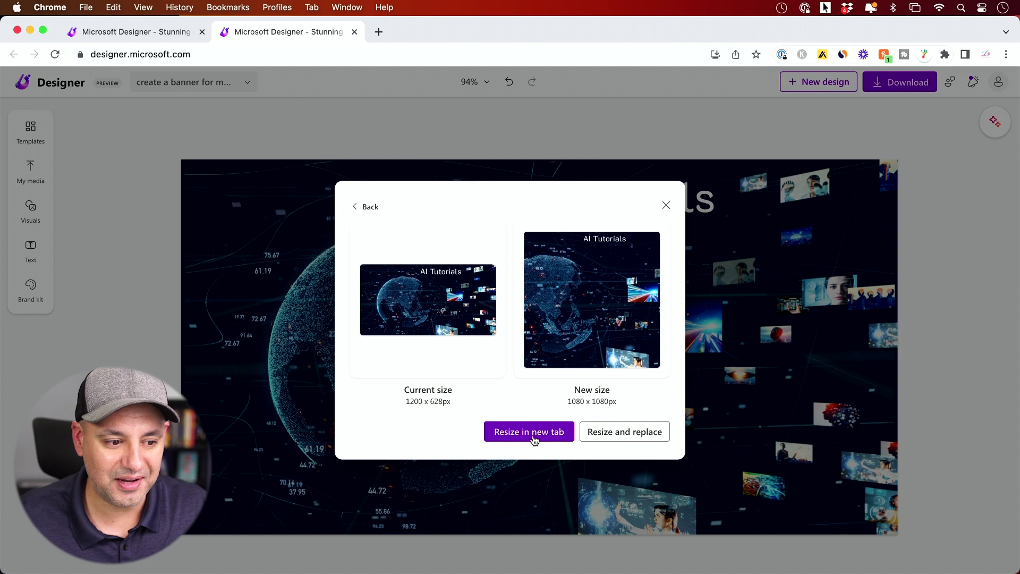
left_click(622, 439)
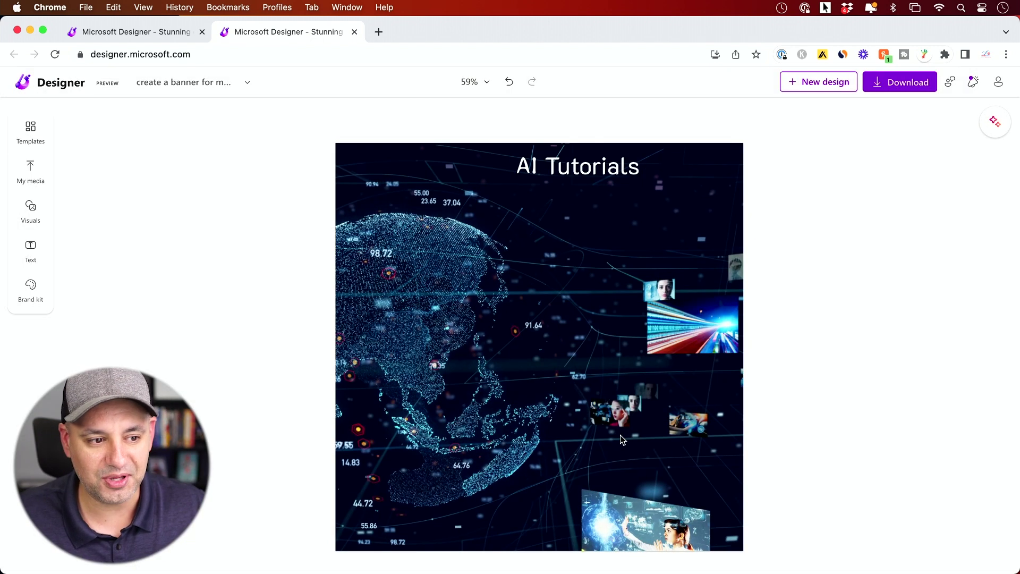
Check whether design ideas are offered for the square version and close them
left_click(552, 257)
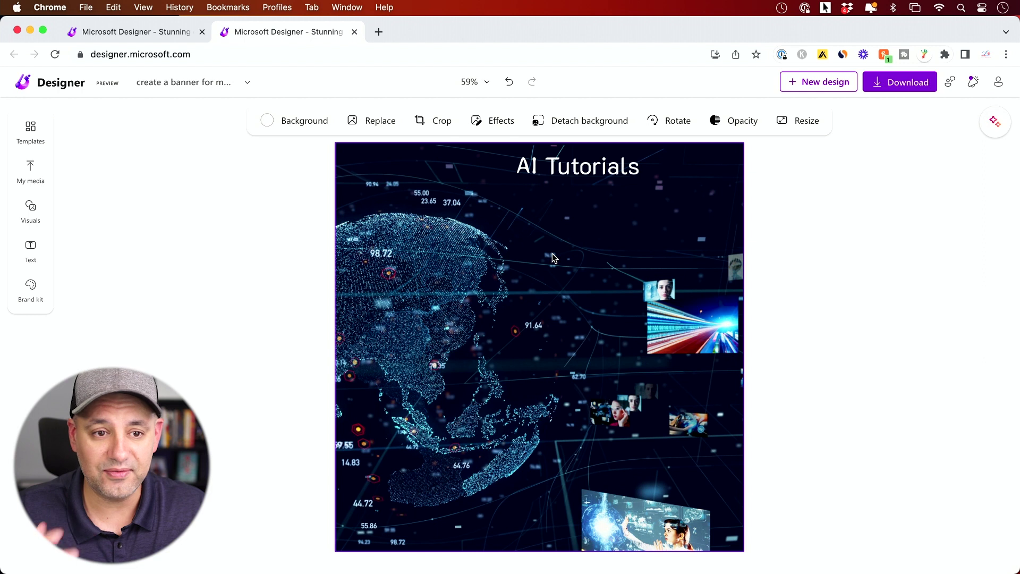
left_click(994, 122)
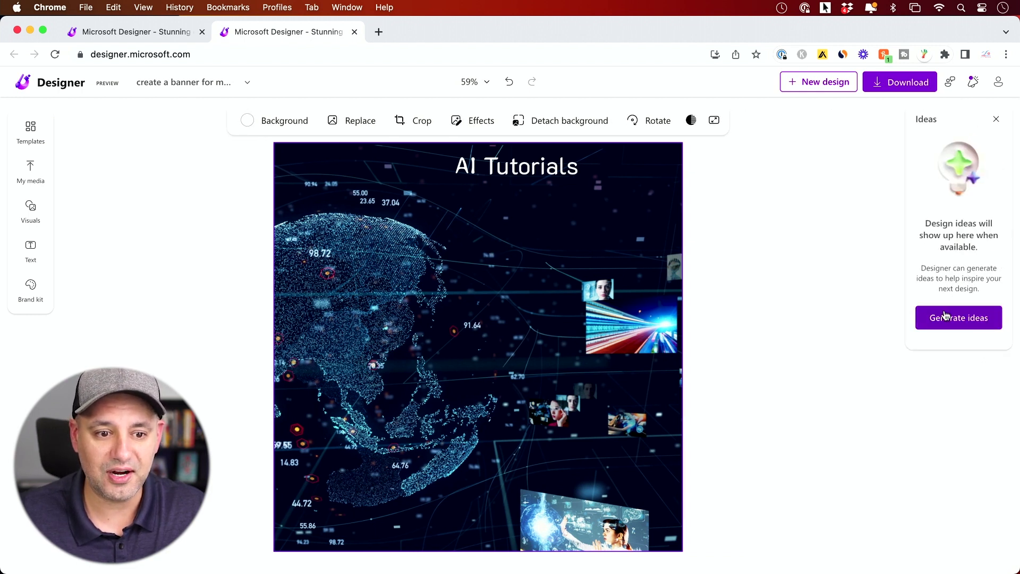
left_click(995, 122)
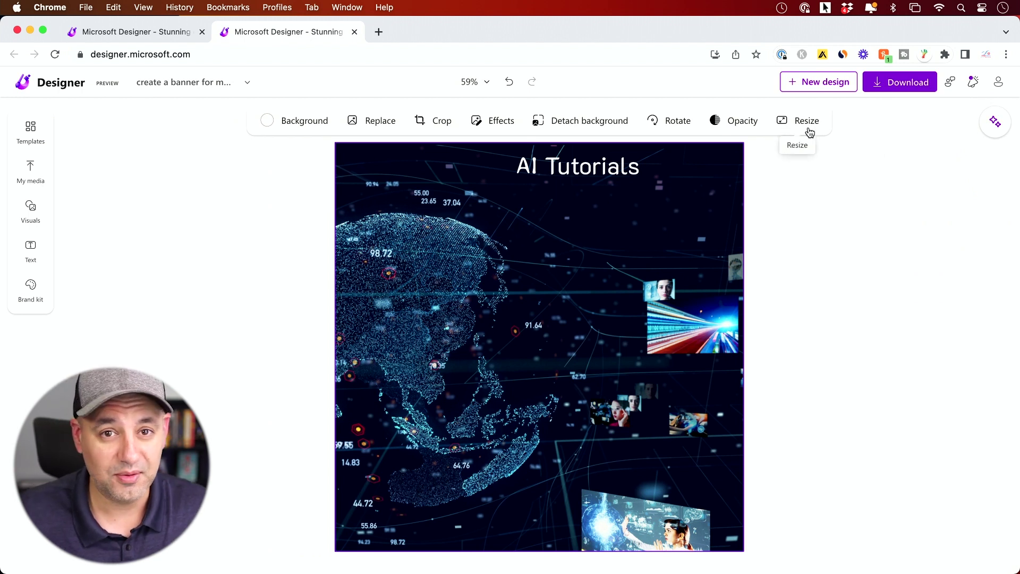
Start a new design and generate suggestions from the prompt "create a youtube thumbnail. How to use Microsoft designer"
left_click(810, 86)
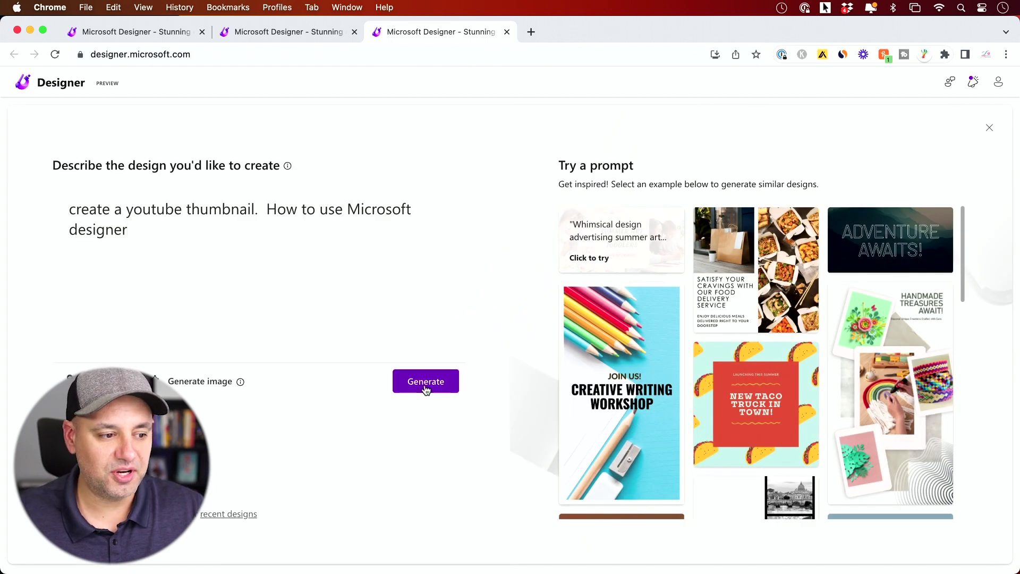
left_click(425, 389)
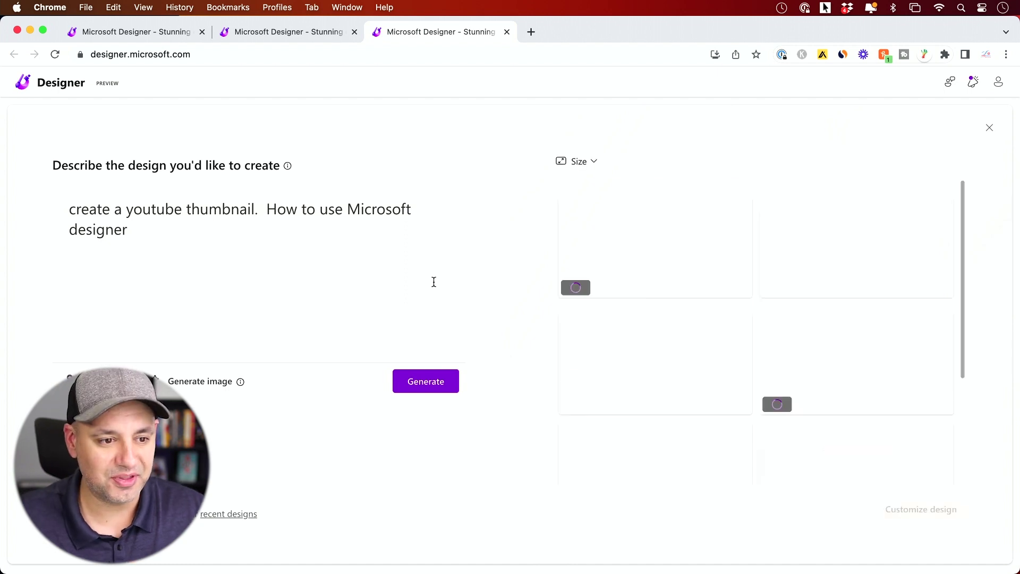
Browse the generated thumbnails and open the one with the woman in green facing two coding monitors for customizing
scroll(699, 316, "down", 1)
scroll(699, 316, "down", 5)
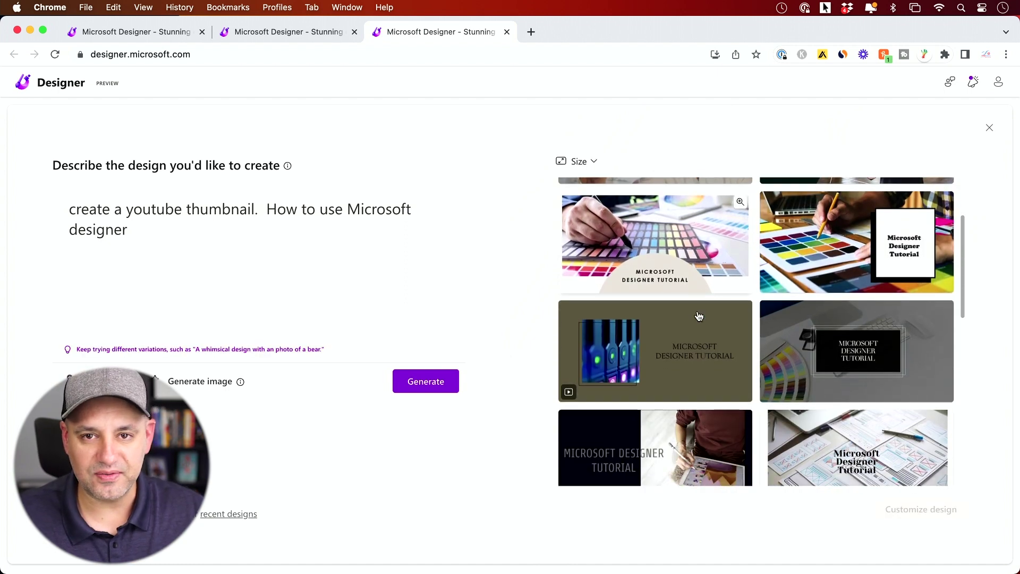
scroll(668, 381, "down", 6)
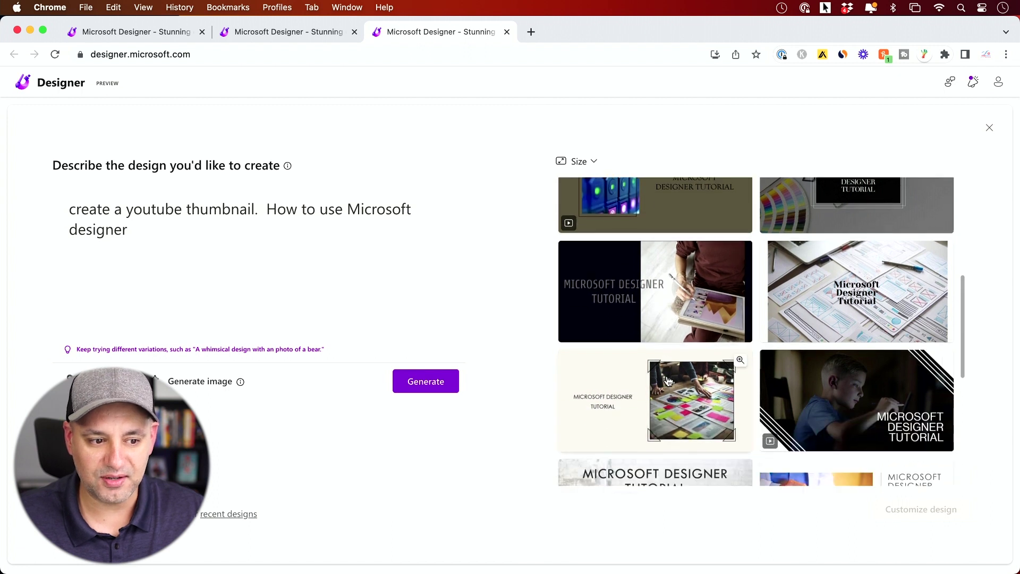
scroll(669, 381, "down", 3)
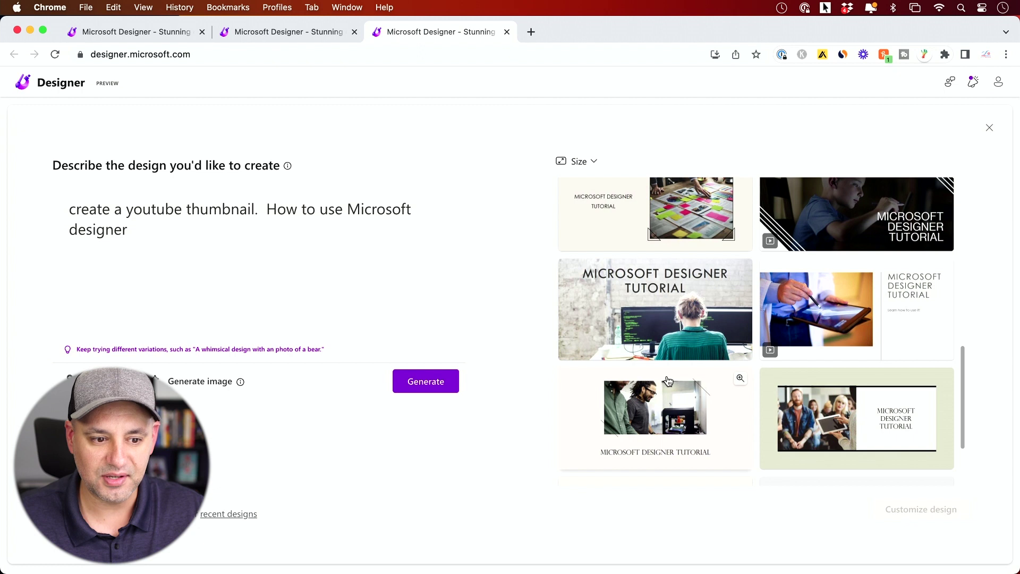
scroll(668, 381, "up", 1)
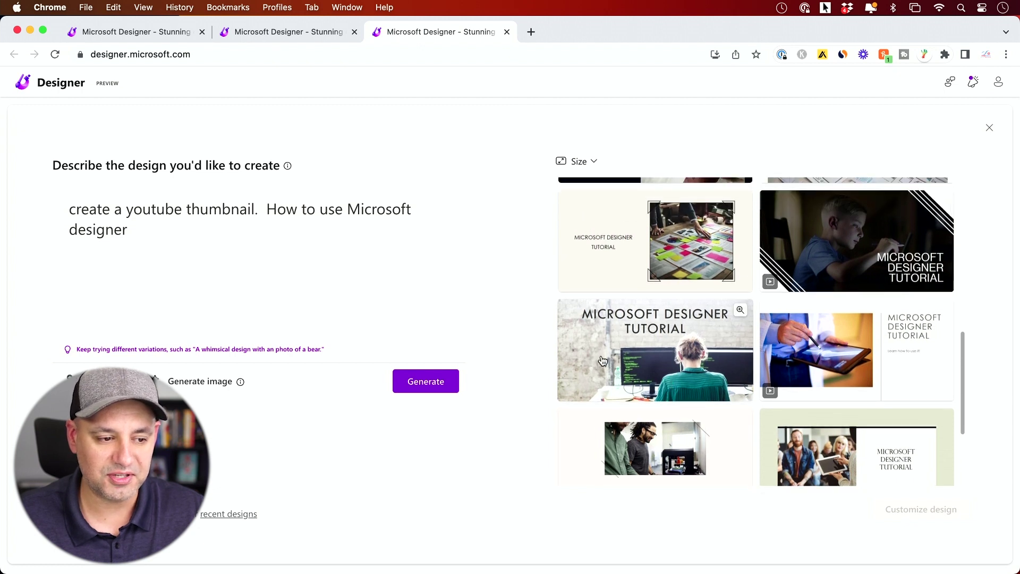
left_click(602, 361)
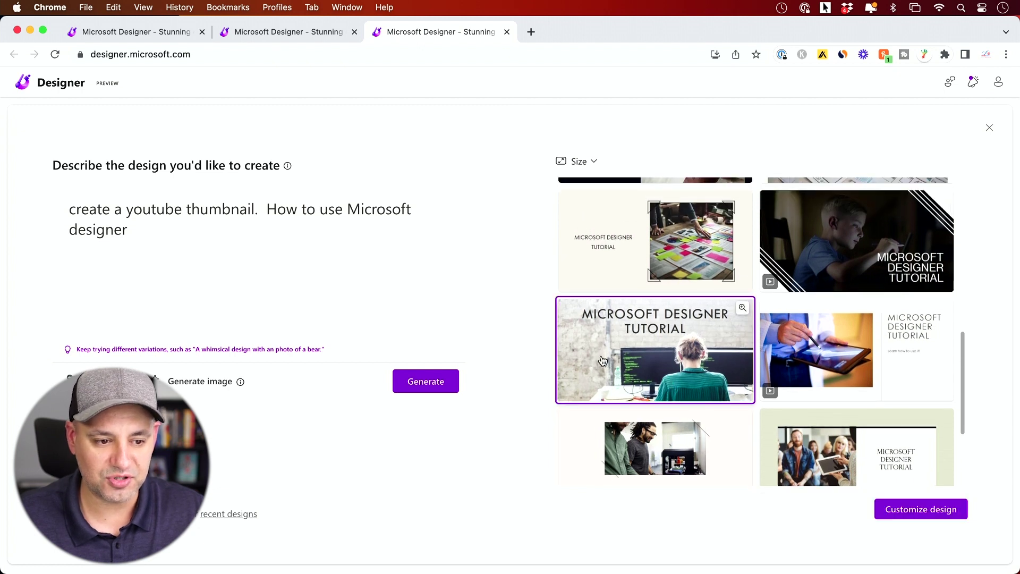
left_click(922, 511)
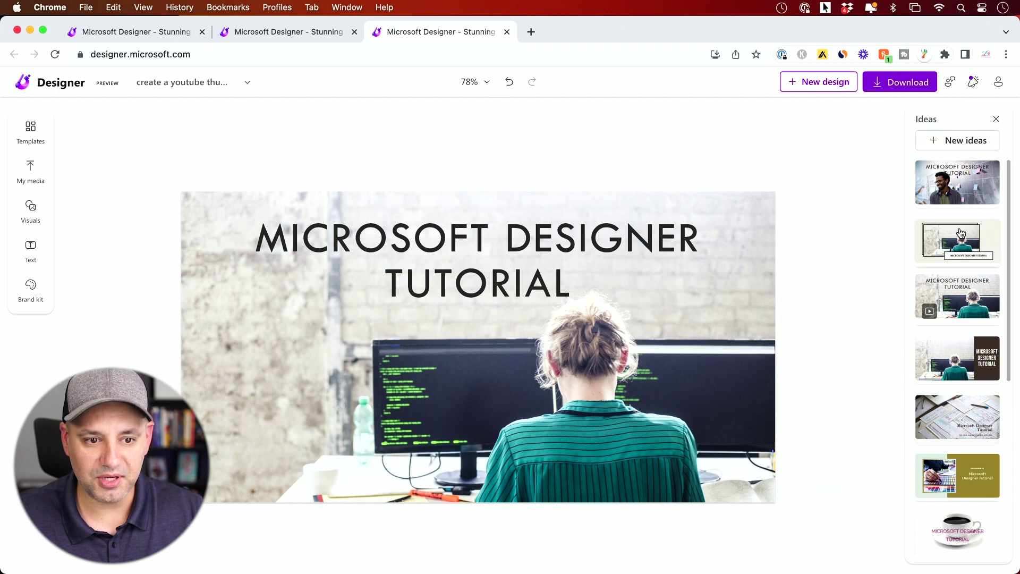
Try the idea with the bold title overlapping an offset photo, and apply the red coffee cup idea with coffee beans instead
scroll(961, 265, "down", 5)
scroll(960, 265, "down", 2)
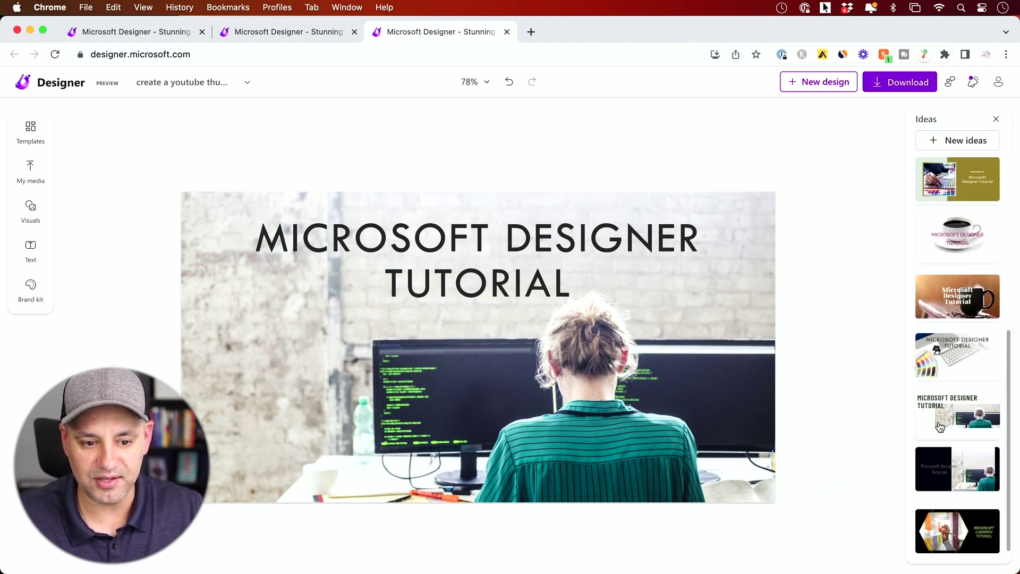
left_click(954, 416)
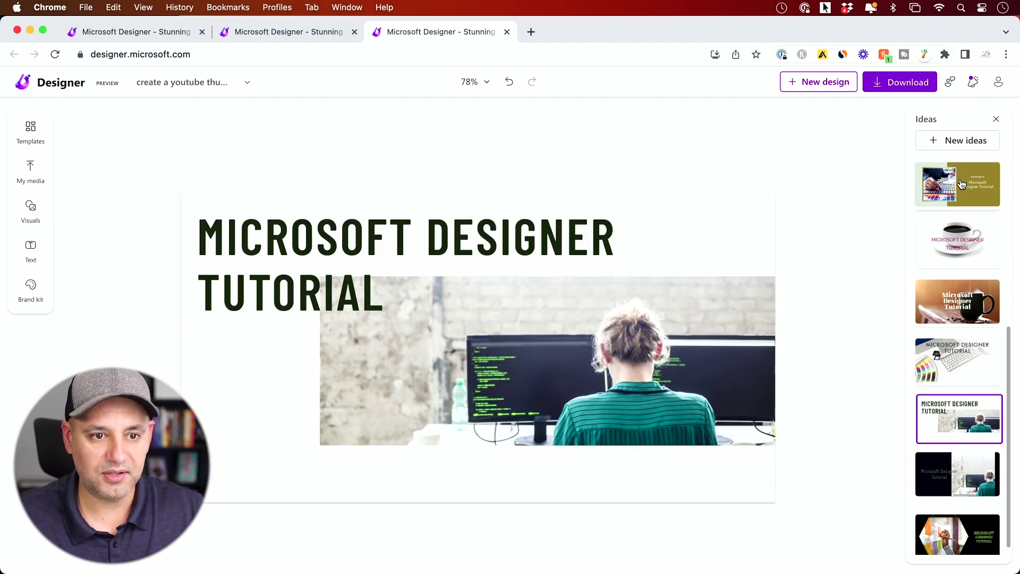
left_click(958, 139)
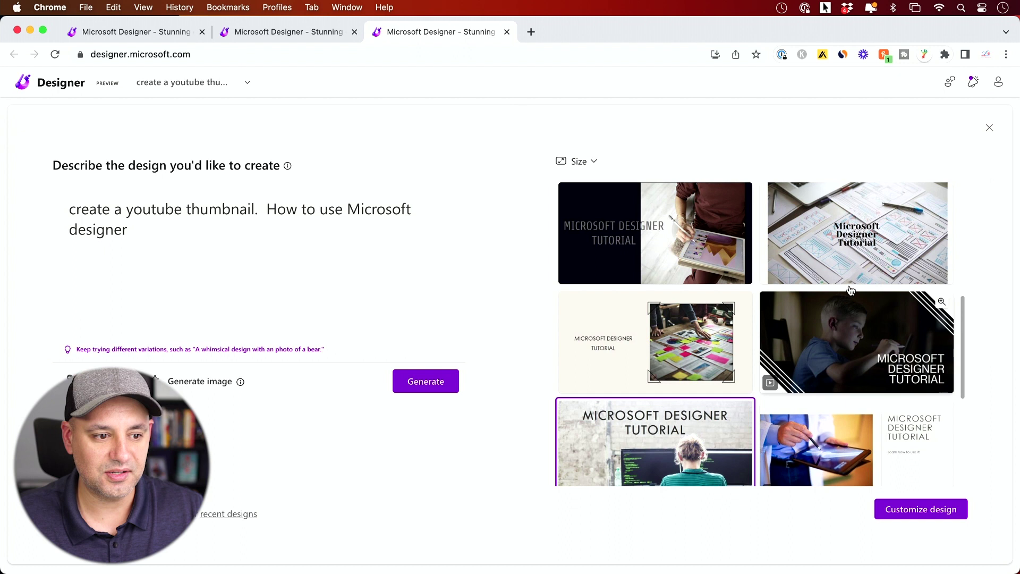
left_click(888, 508)
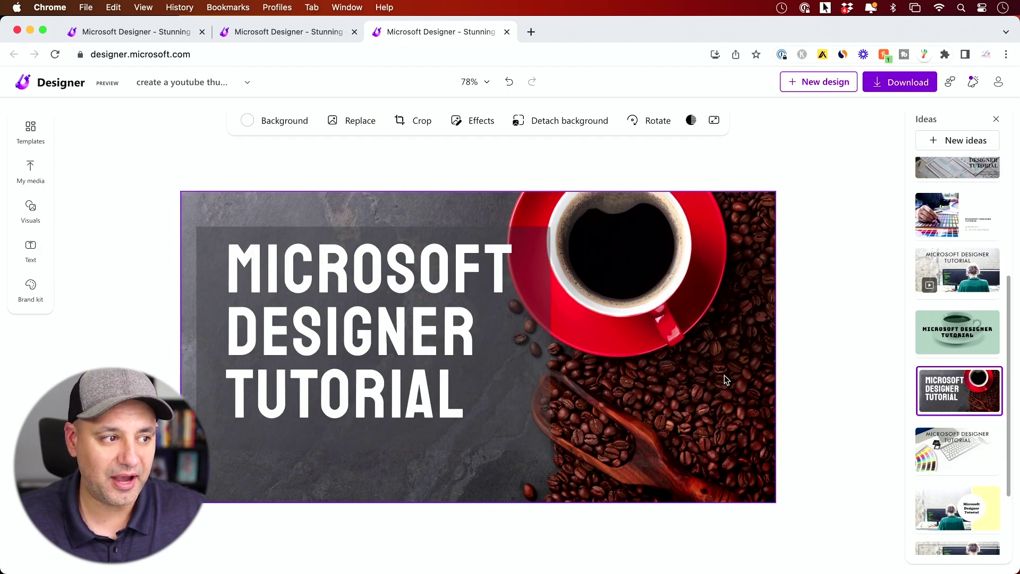
Check the background's replacement sources and generate AI images from the description "designer"
left_click(360, 122)
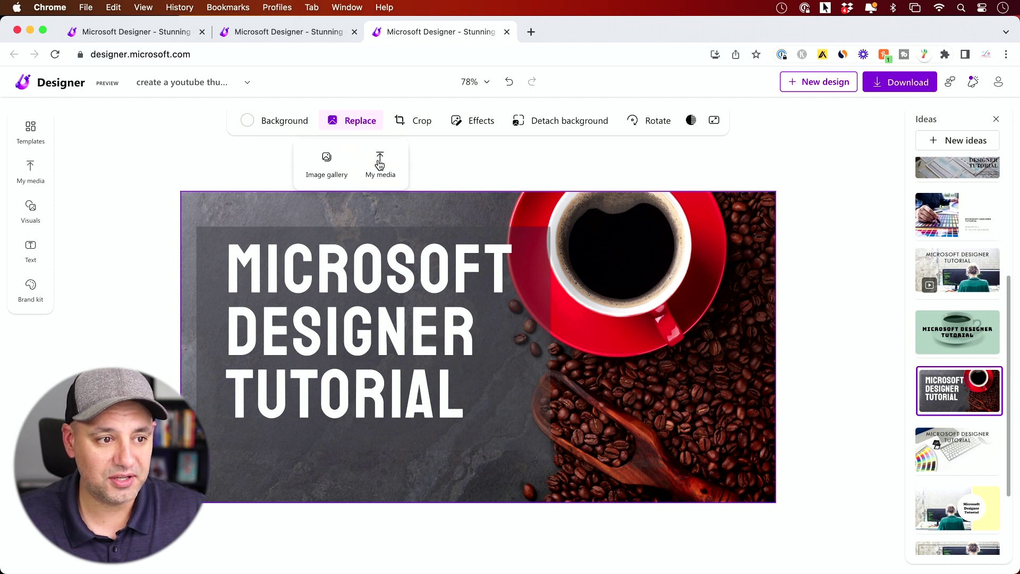
left_click(356, 126)
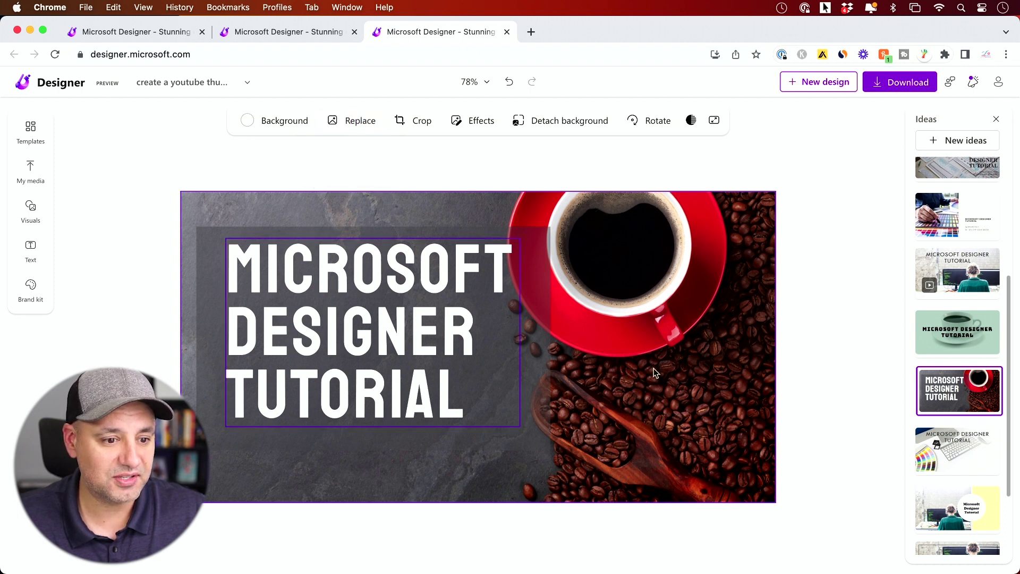
left_click(33, 211)
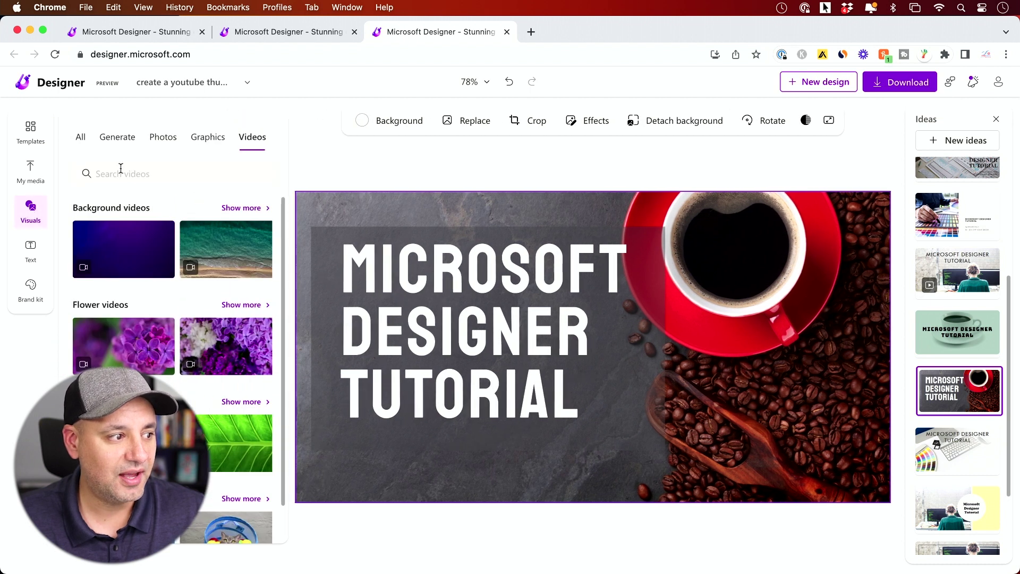
left_click(117, 140)
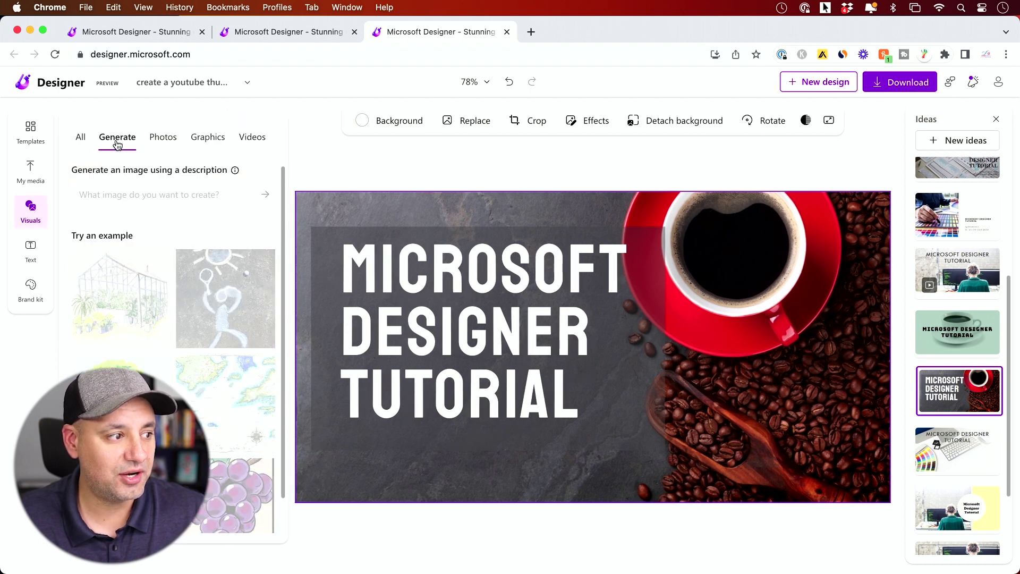
left_click(126, 187)
type("designer")
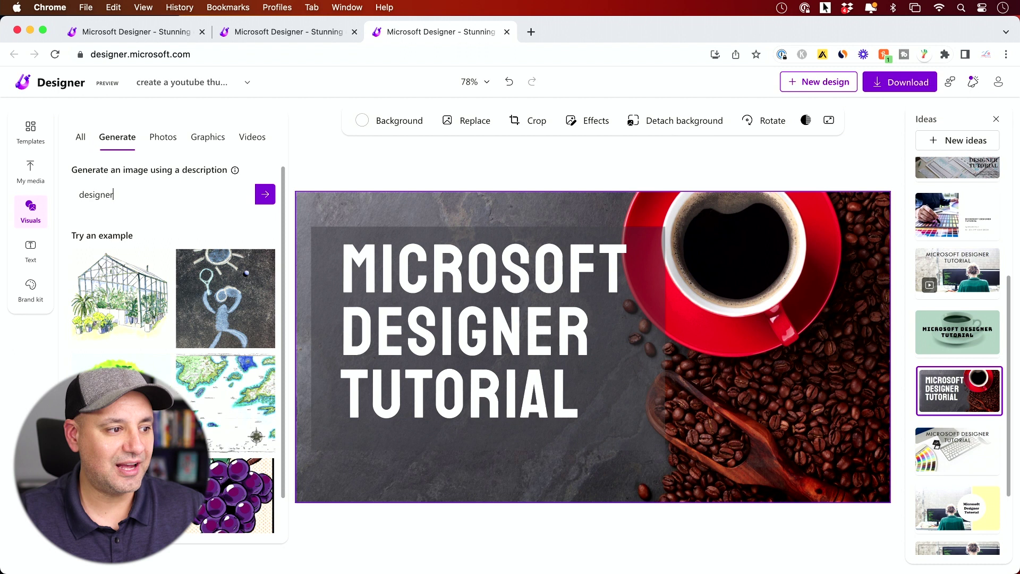
left_click(269, 198)
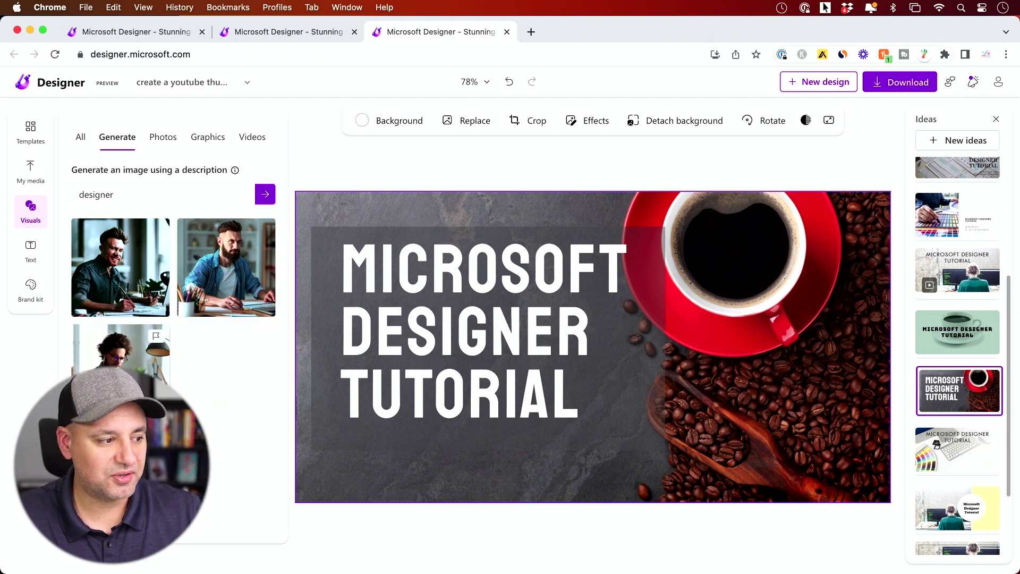
Add the generated image of the curly-haired man with glasses and place it beside the title over the coffee cup
left_click(121, 351)
left_click_drag(439, 293, 768, 317)
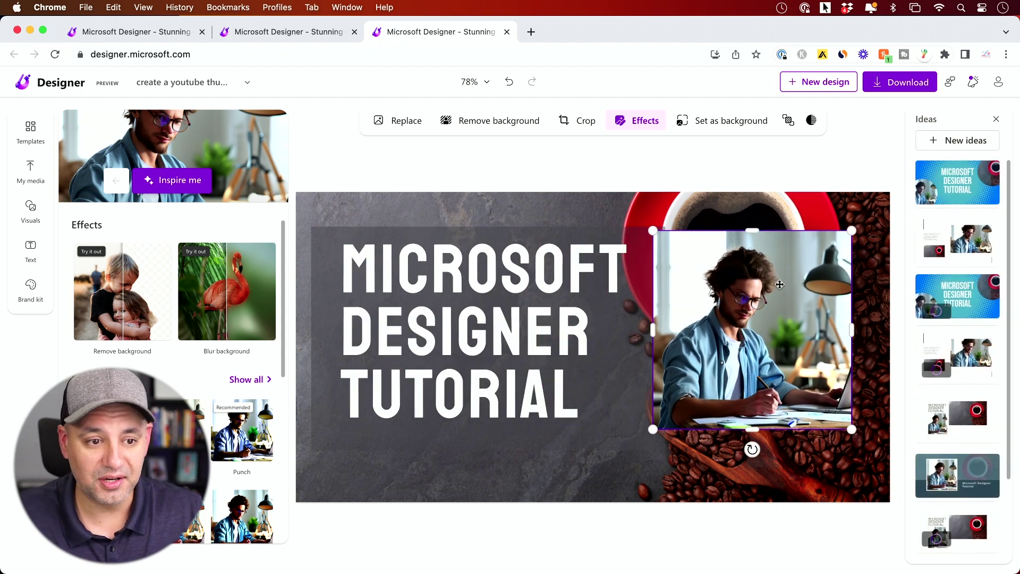
mouse_move(793, 288)
left_mouse_down()
mouse_move(812, 295)
mouse_move(805, 291)
left_mouse_up()
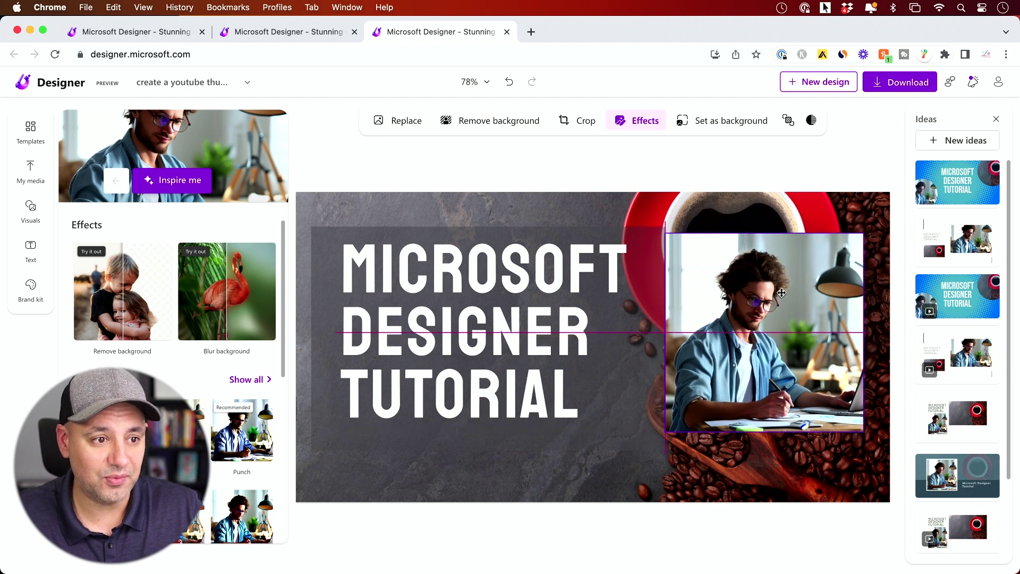
Remove the background from the man's image, move it up slightly and trim its laptop side
left_click(490, 123)
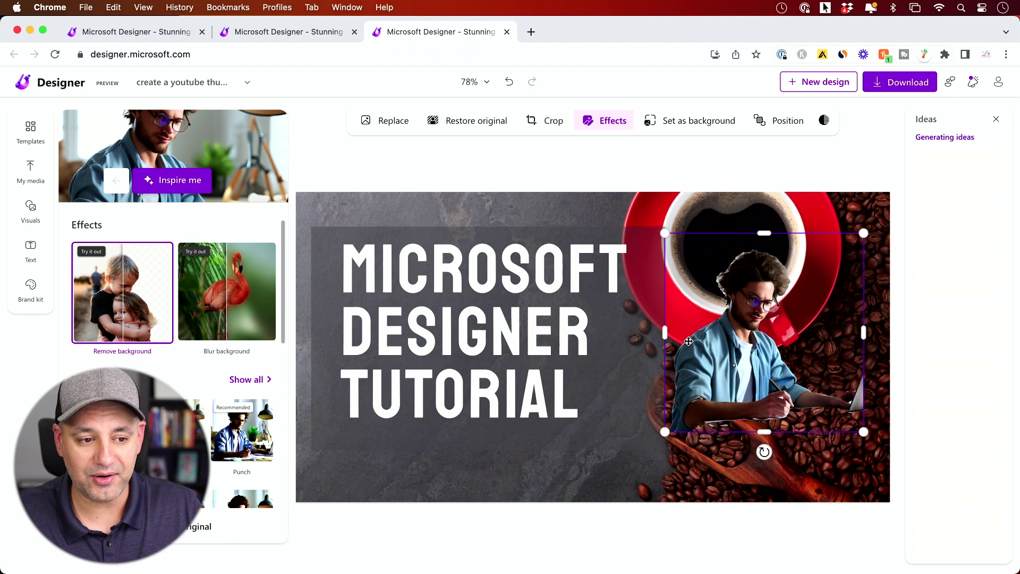
left_click_drag(752, 353, 753, 331)
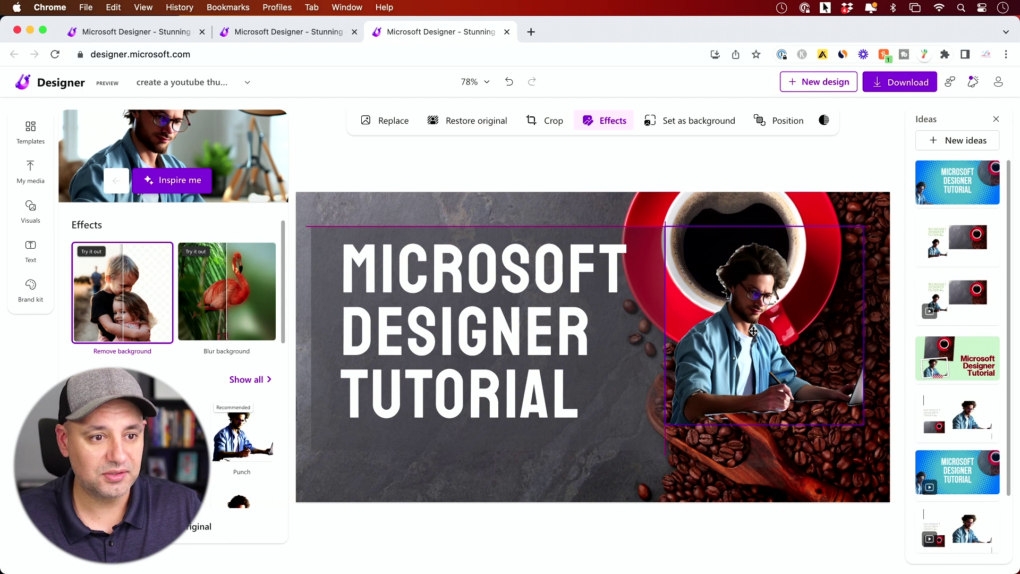
left_click_drag(754, 331, 754, 331)
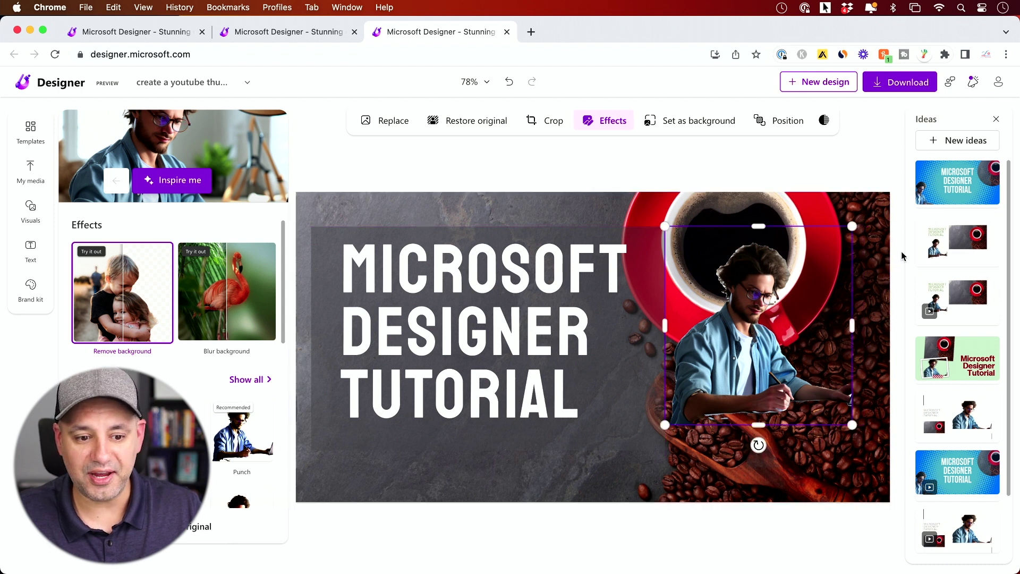
Apply the blue halftone design idea and shift the man's cutout further into the thumbnail's lower corner
left_click(952, 196)
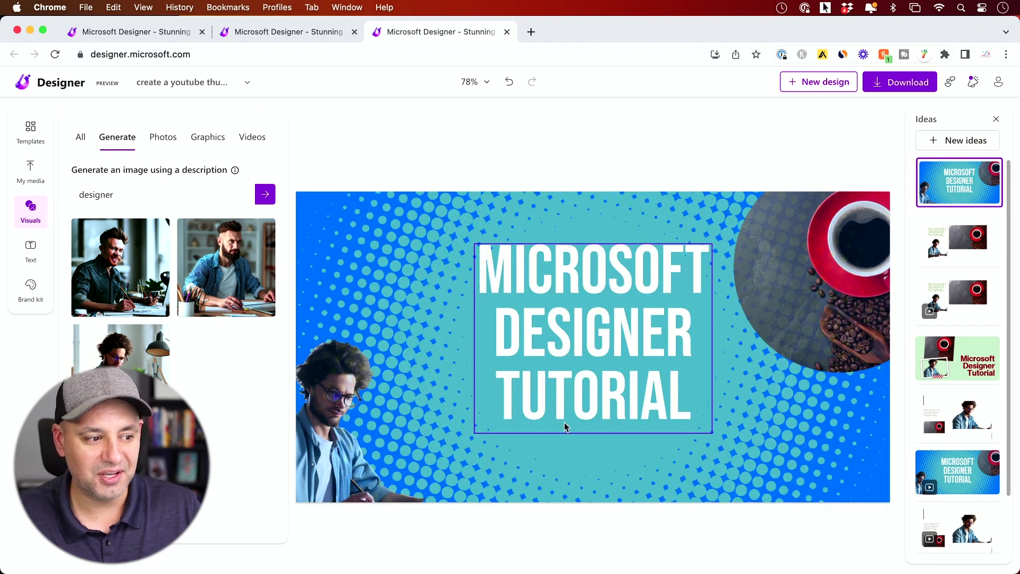
left_click(325, 408)
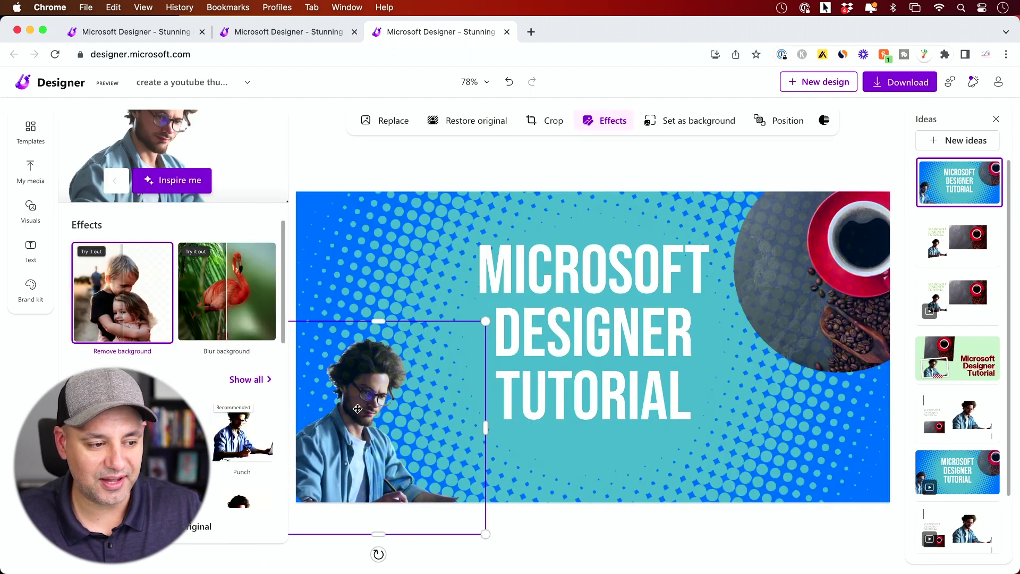
Change the thumbnail title's font to Bahnschrift Lines 3 and enlarge it from two opposite corners to about size 84
left_click(591, 303)
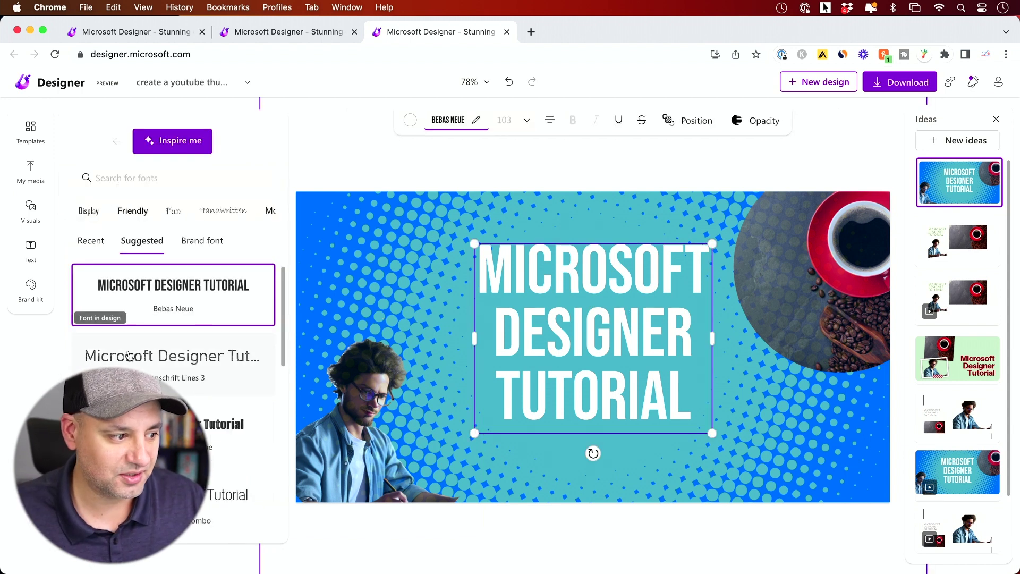
left_click(165, 356)
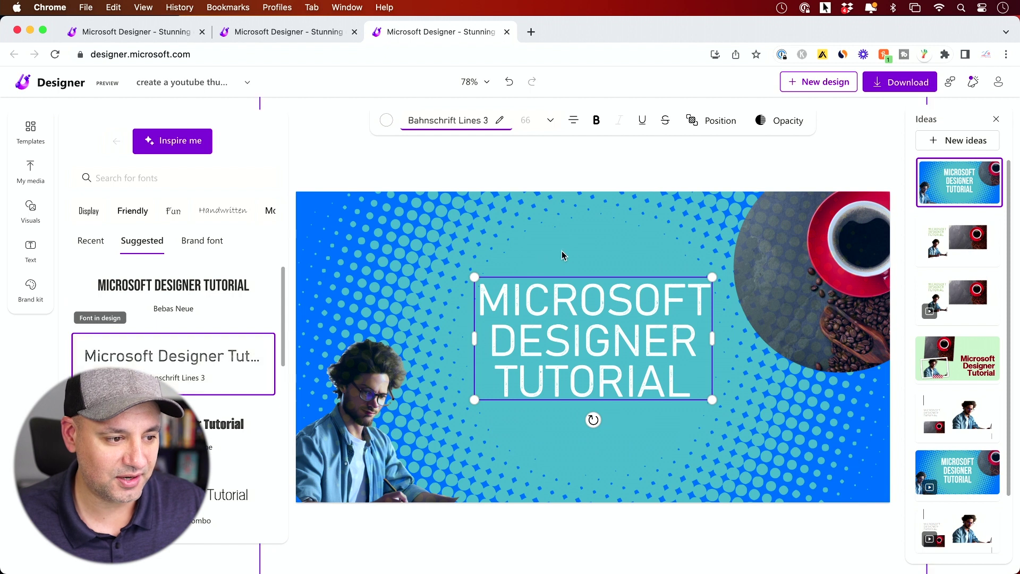
left_click_drag(466, 278, 438, 258)
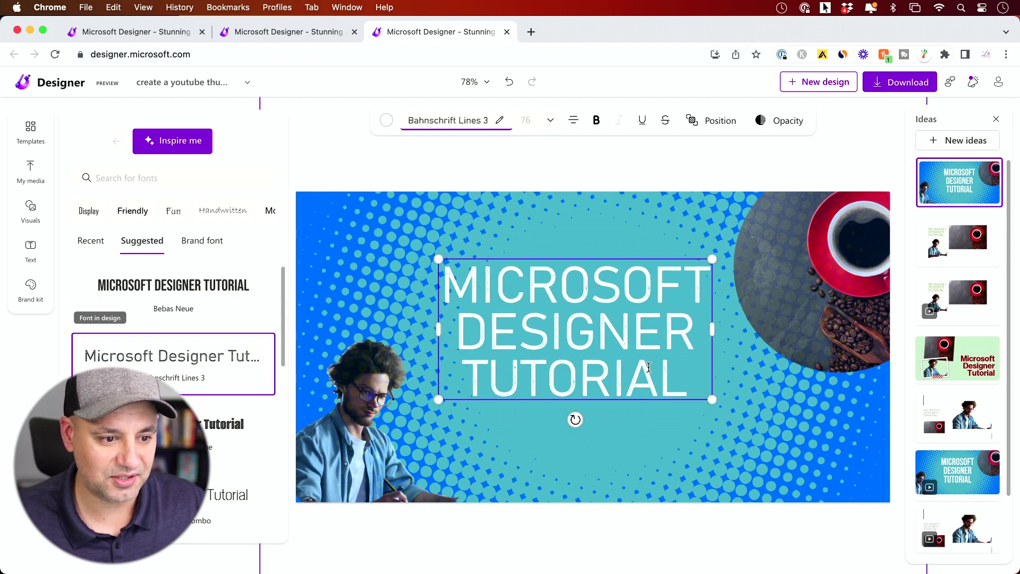
left_click_drag(711, 399, 740, 413)
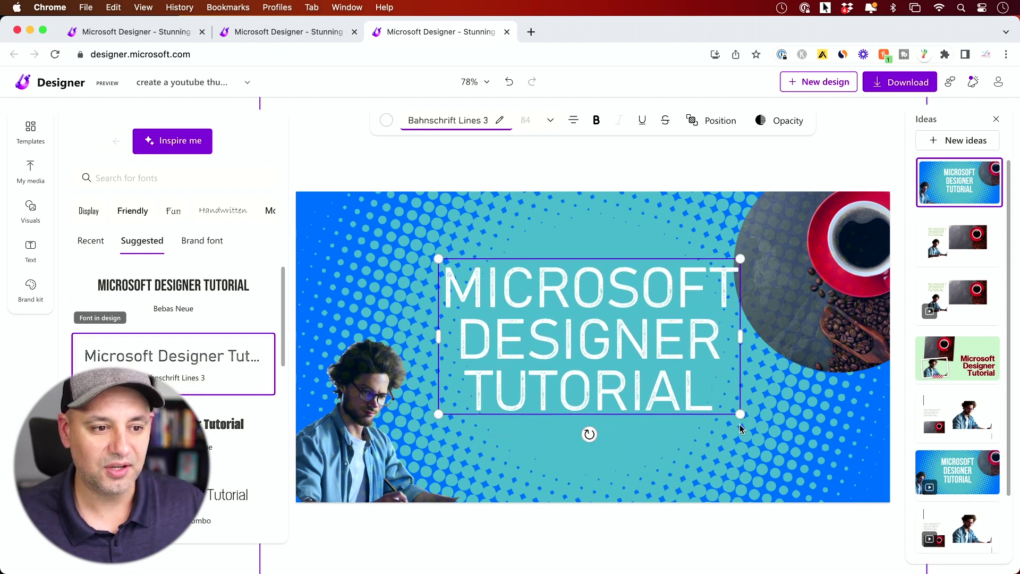
left_click(604, 176)
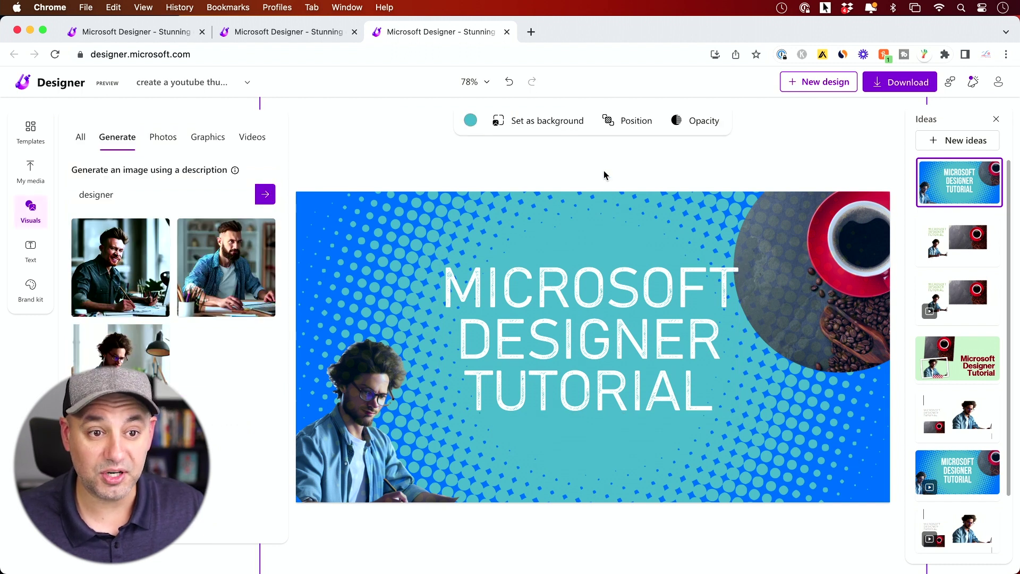
Check the available export file types and download the thumbnail as a PNG
left_click(896, 85)
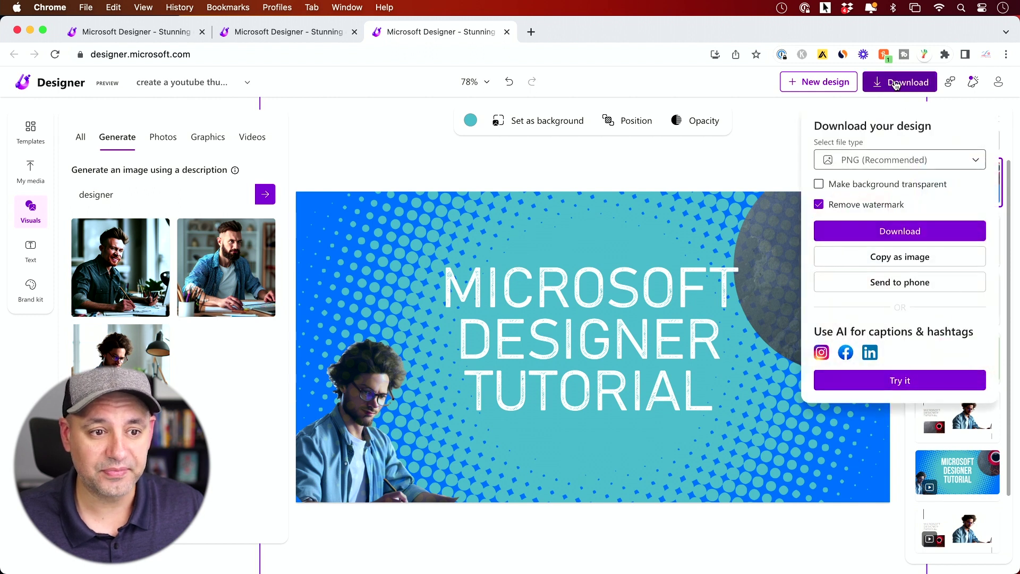
left_click(857, 162)
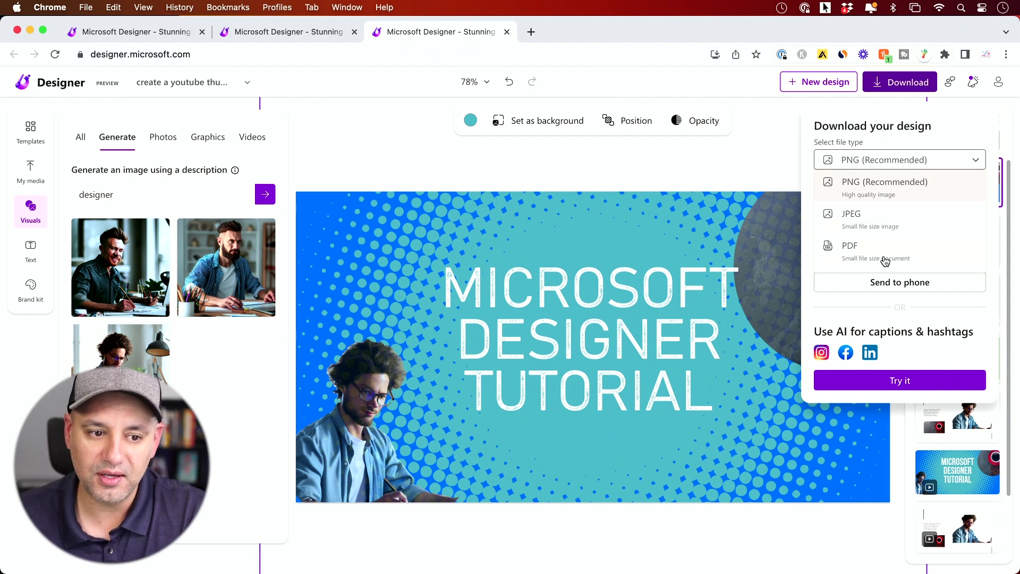
left_click(885, 159)
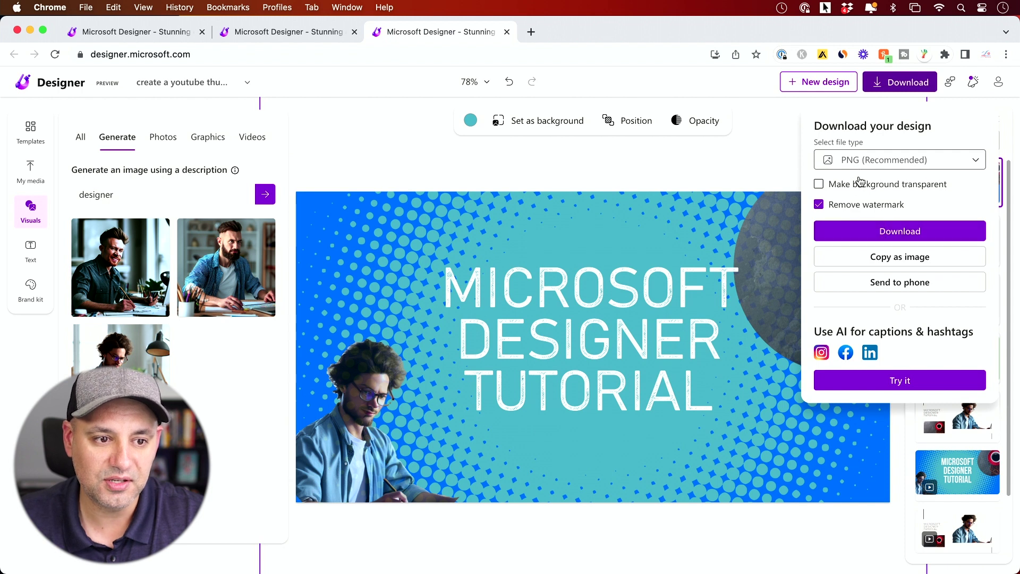
left_click(861, 161)
left_click(860, 166)
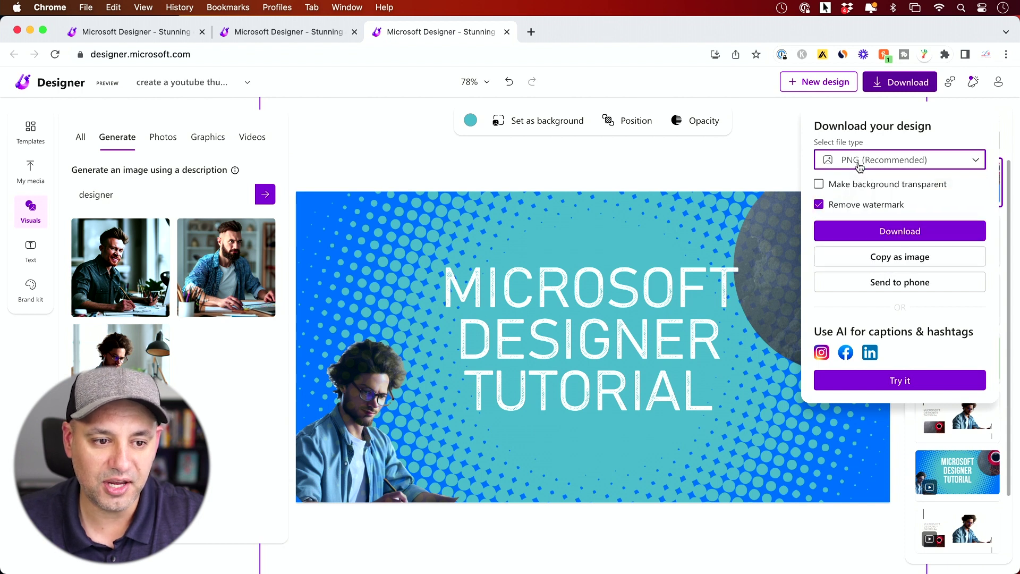
left_click(878, 241)
left_click(908, 85)
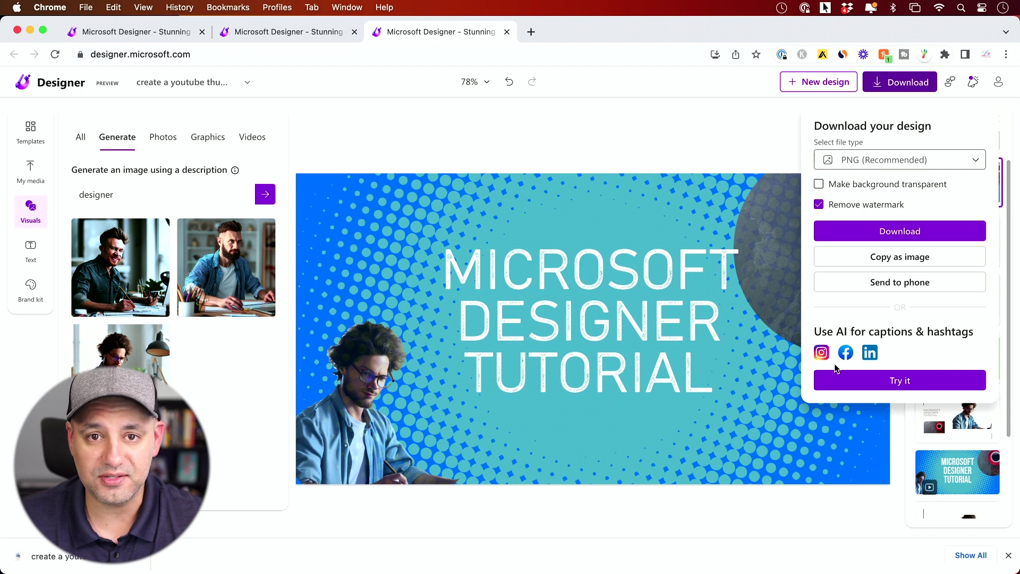
Try the AI captions and hashtags option, and open the downloaded thumbnail in Preview to check the export
left_click(879, 380)
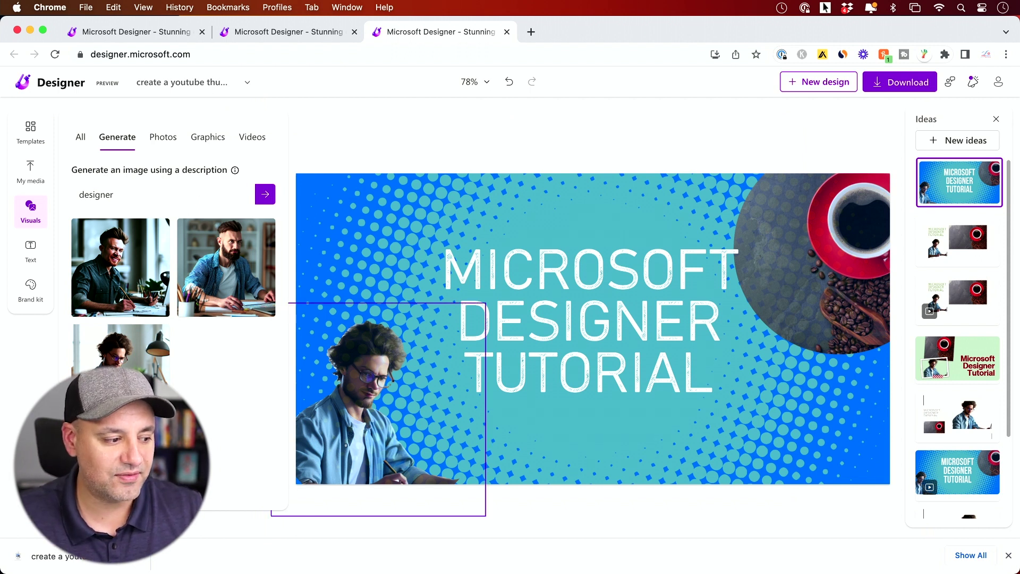
left_click(18, 555)
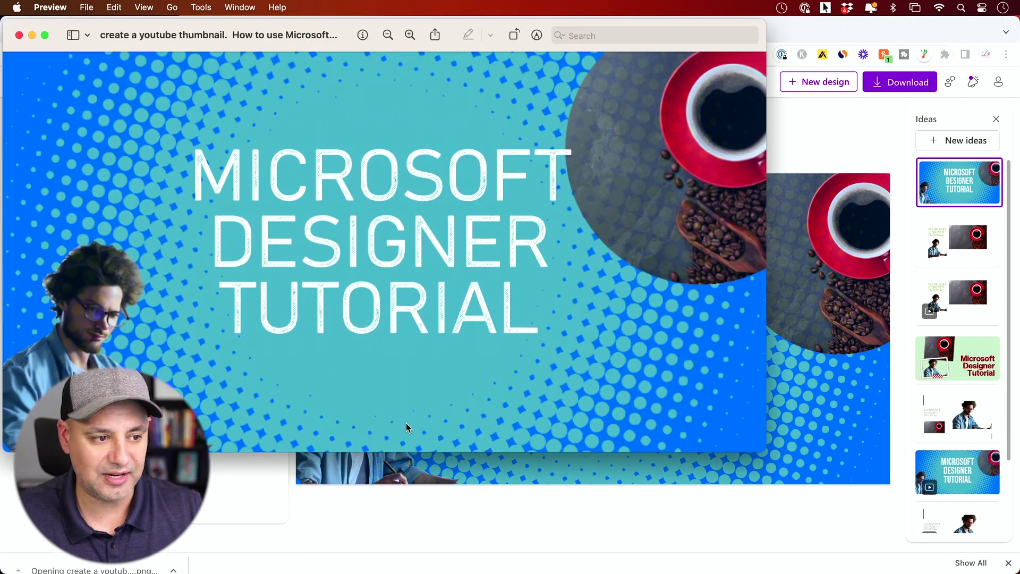
left_click_drag(268, 25, 444, 65)
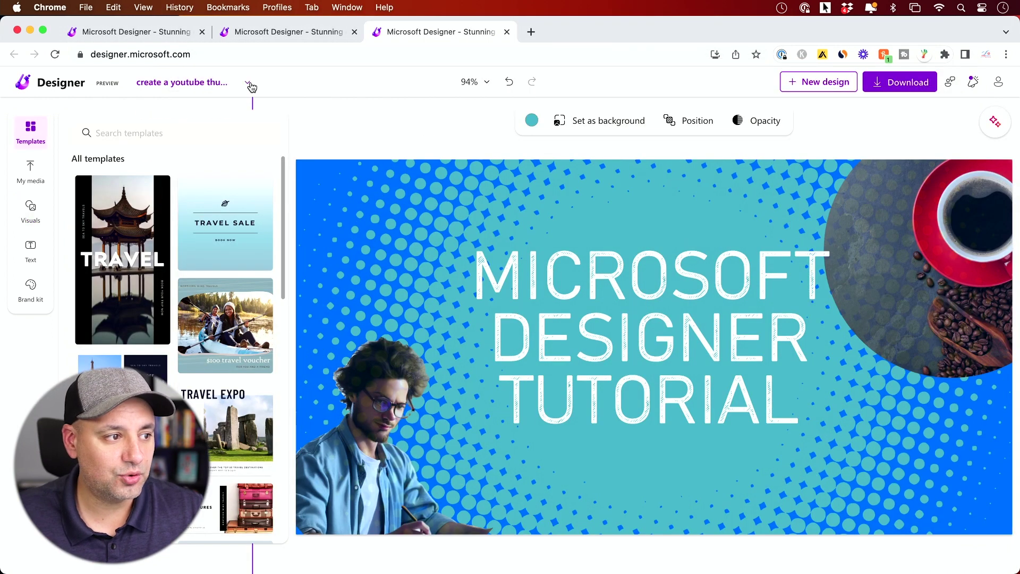
Resize the thumbnail design to the Instagram story or reel size, 1080 x 1920, in a new tab and view the resized copy
left_click(248, 84)
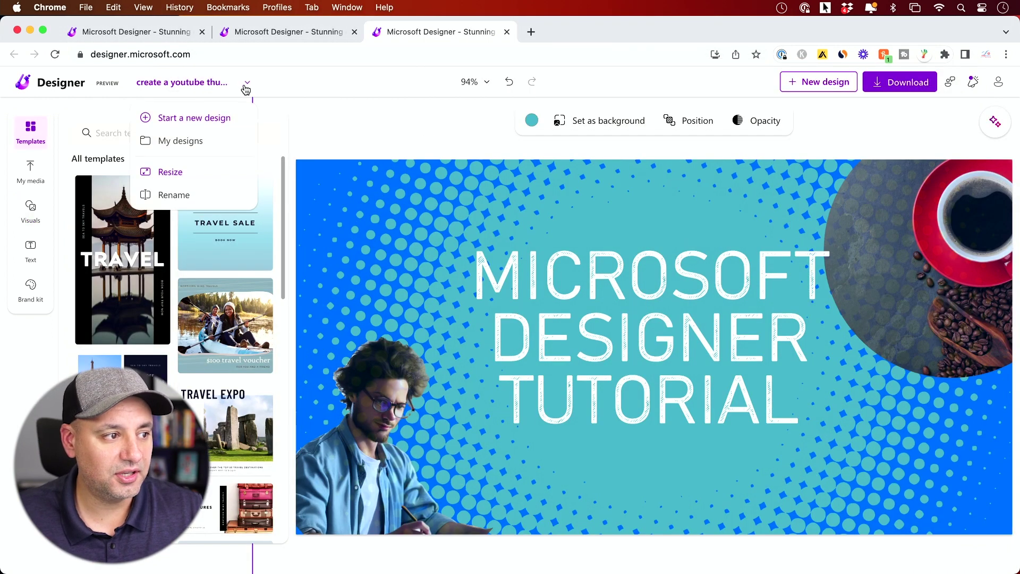
left_click(170, 172)
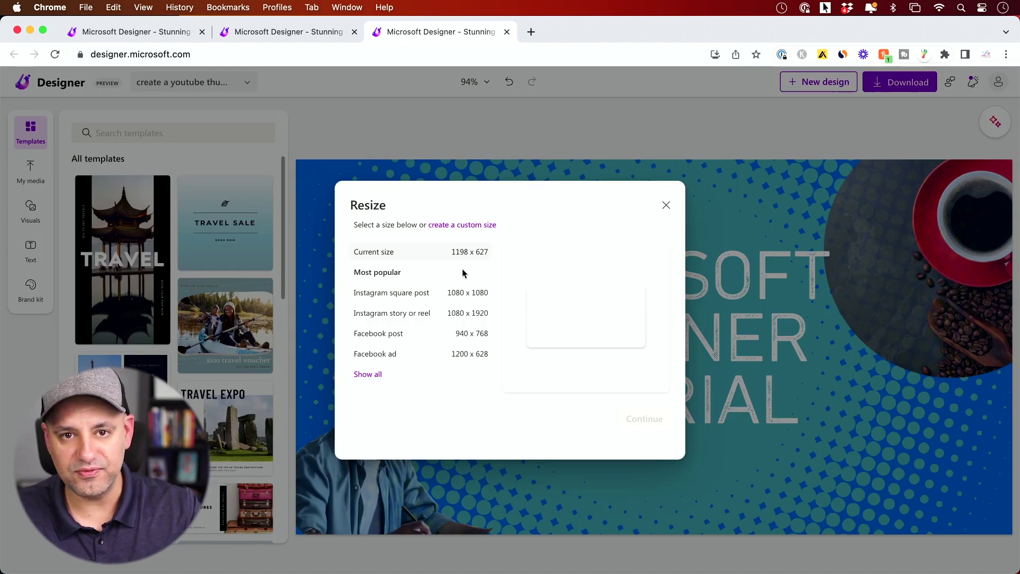
left_click(392, 316)
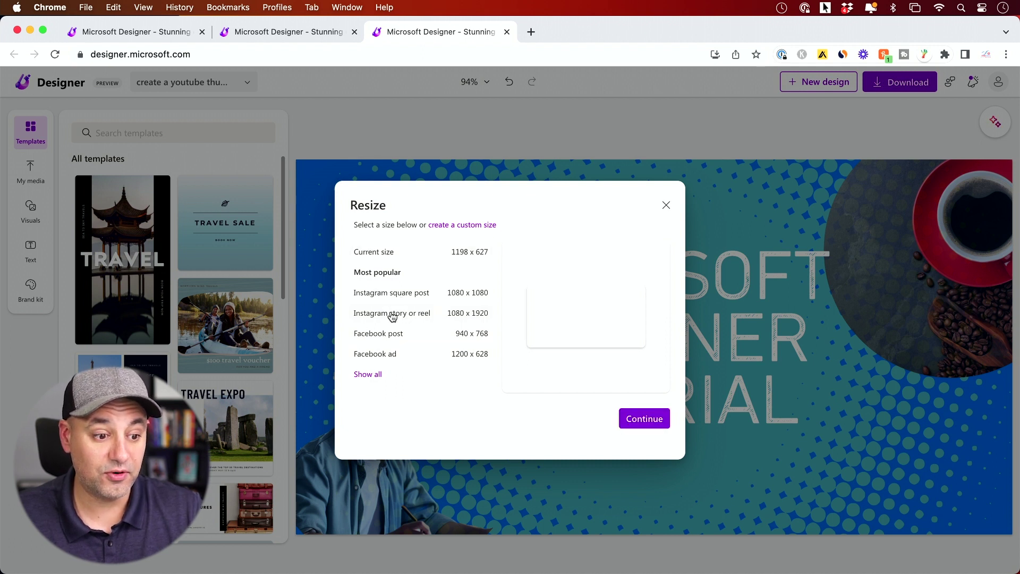
left_click(645, 419)
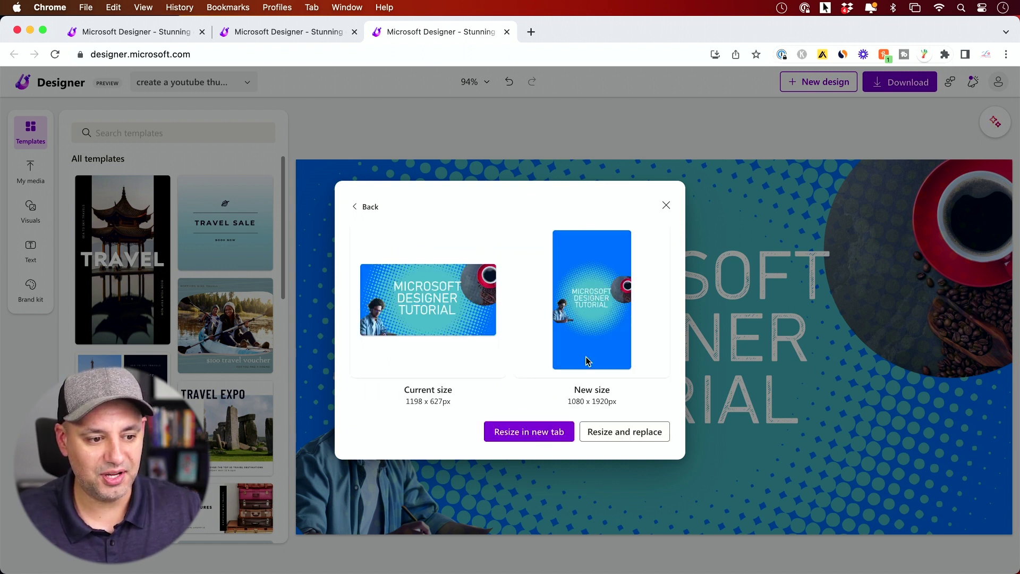
left_click(529, 434)
left_click(417, 33)
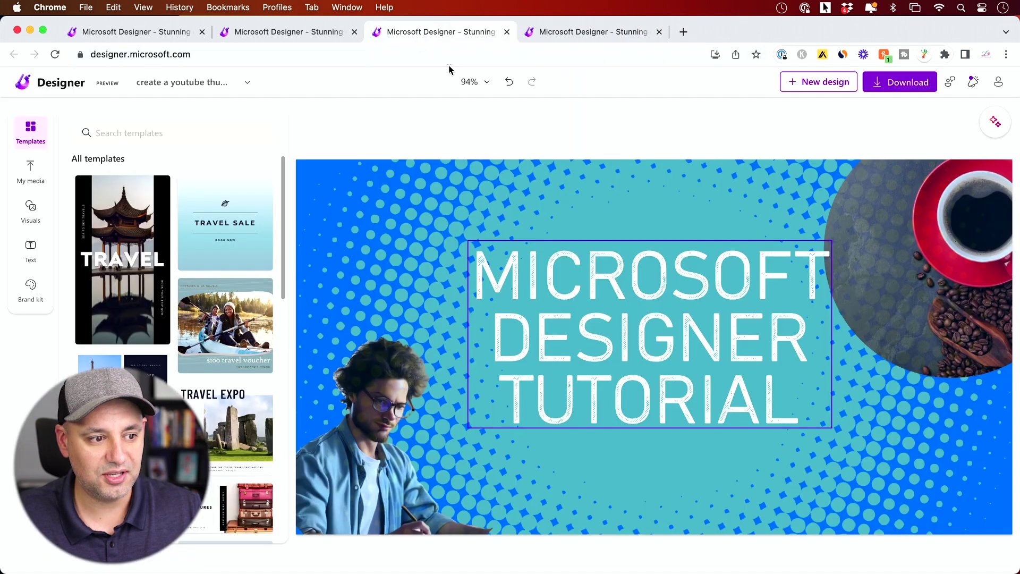
left_click(543, 34)
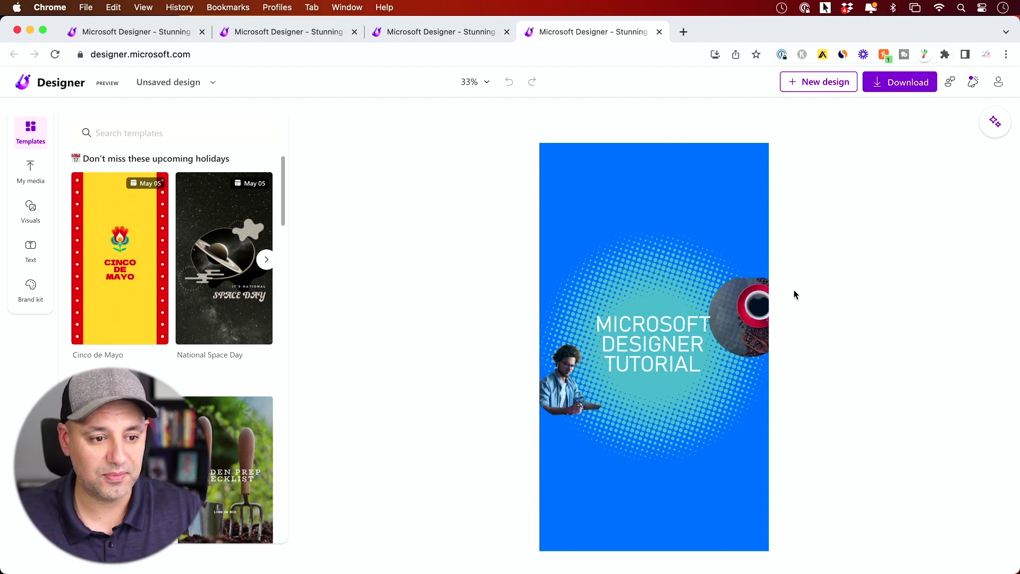
Open the download options for the vertical Instagram story design
left_click(898, 84)
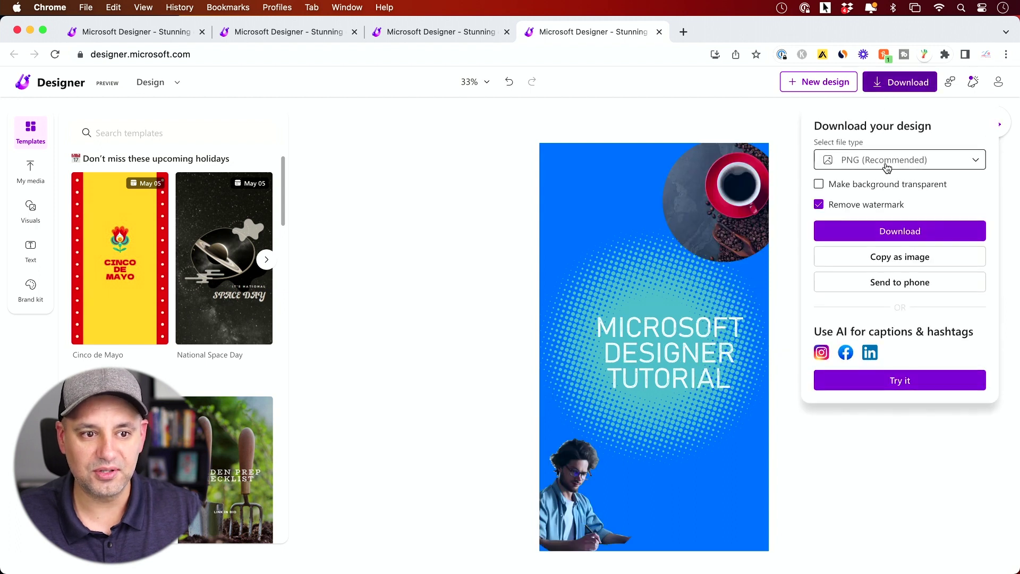